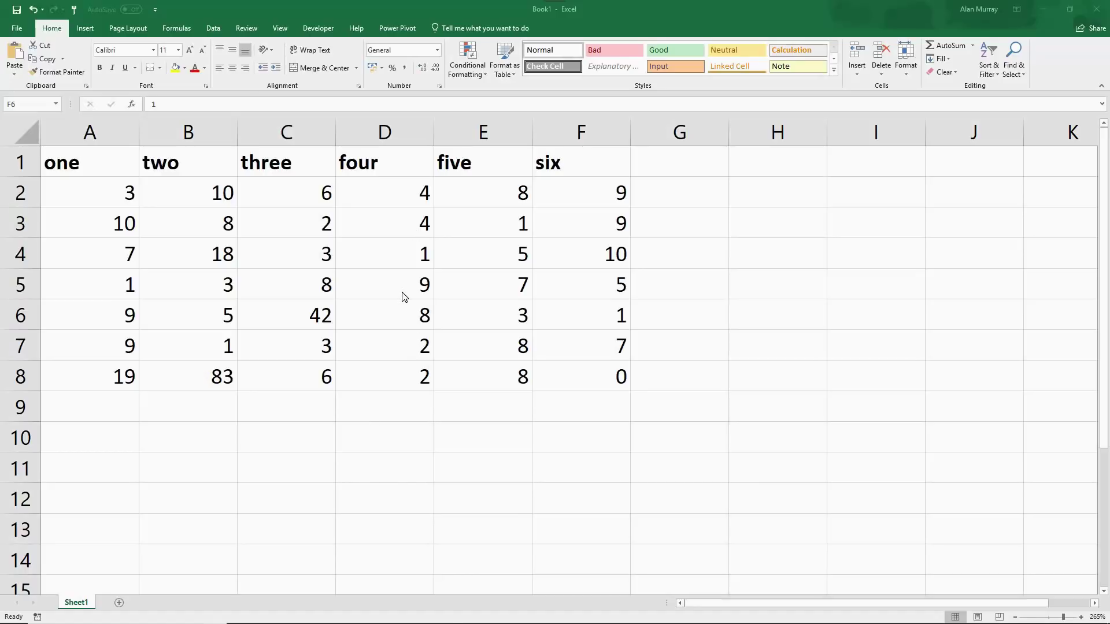
- Highlight rows 5 and 6 and the headers to review the number table
left_click_drag(121, 284, 584, 285)
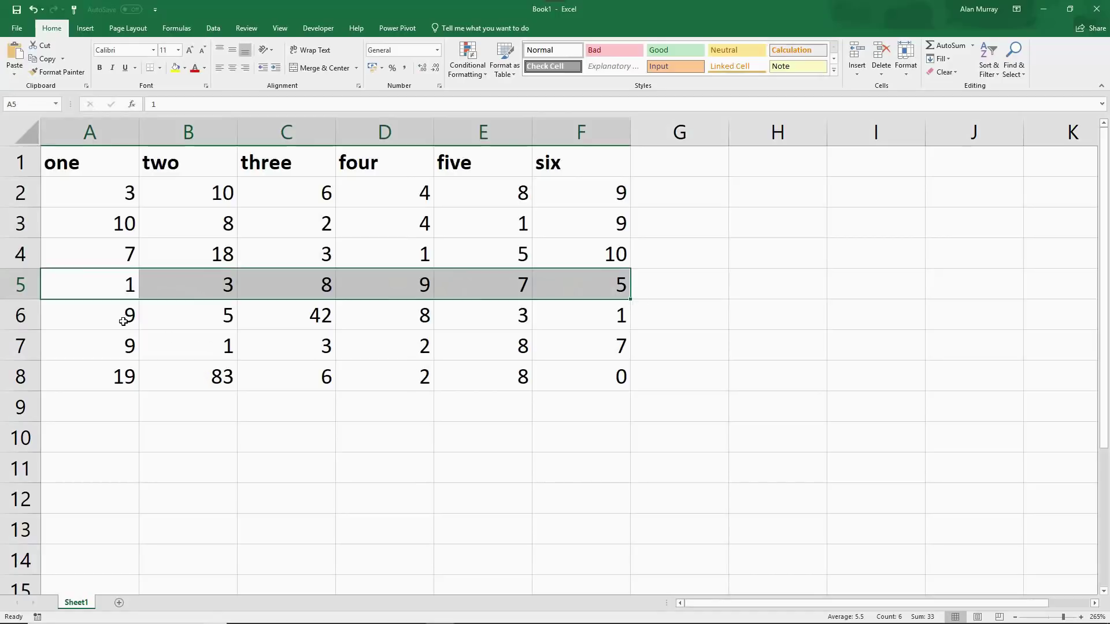
left_click_drag(122, 315, 608, 316)
left_click(557, 352)
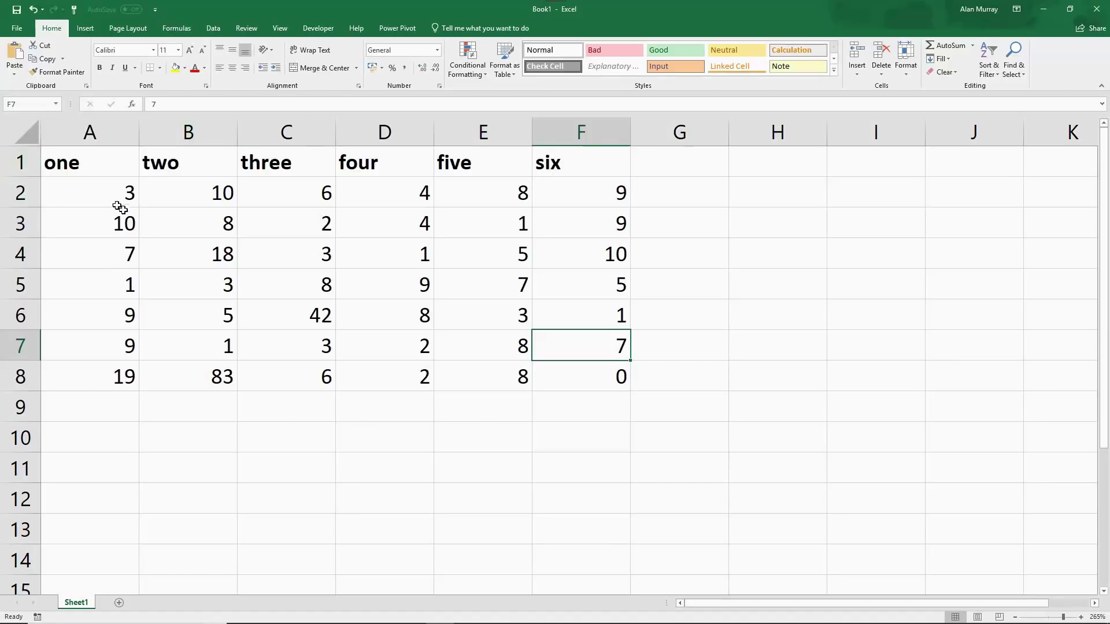
left_click_drag(110, 169, 592, 159)
left_click(550, 368)
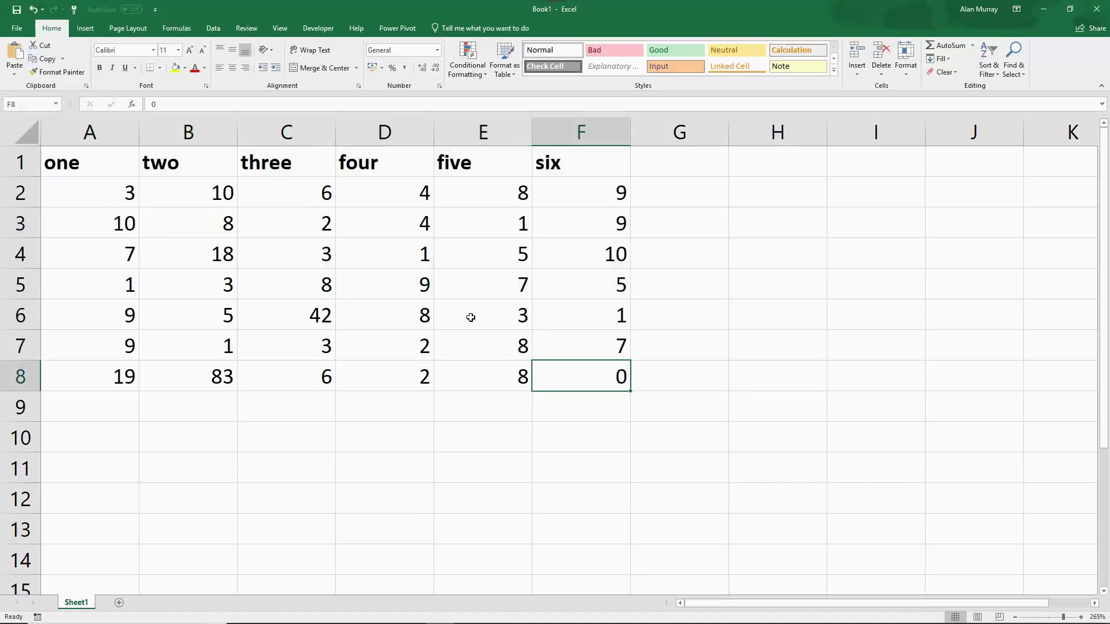
left_click(508, 408)
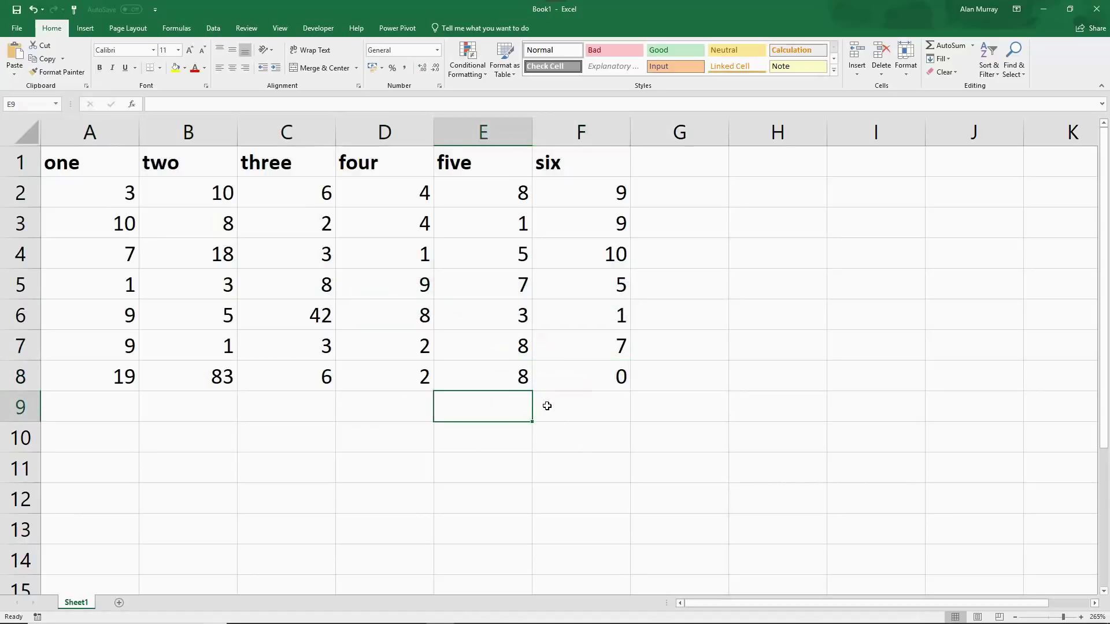
left_click(686, 426)
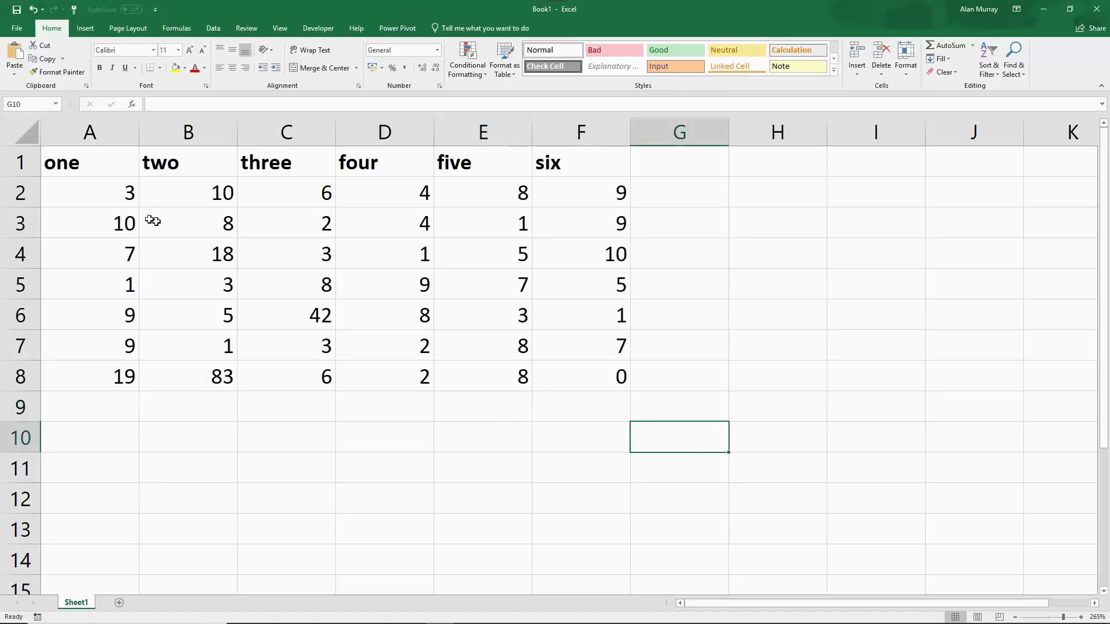
- Start a =COUNTIF( formula in G2 from the autocomplete list
left_click(674, 204)
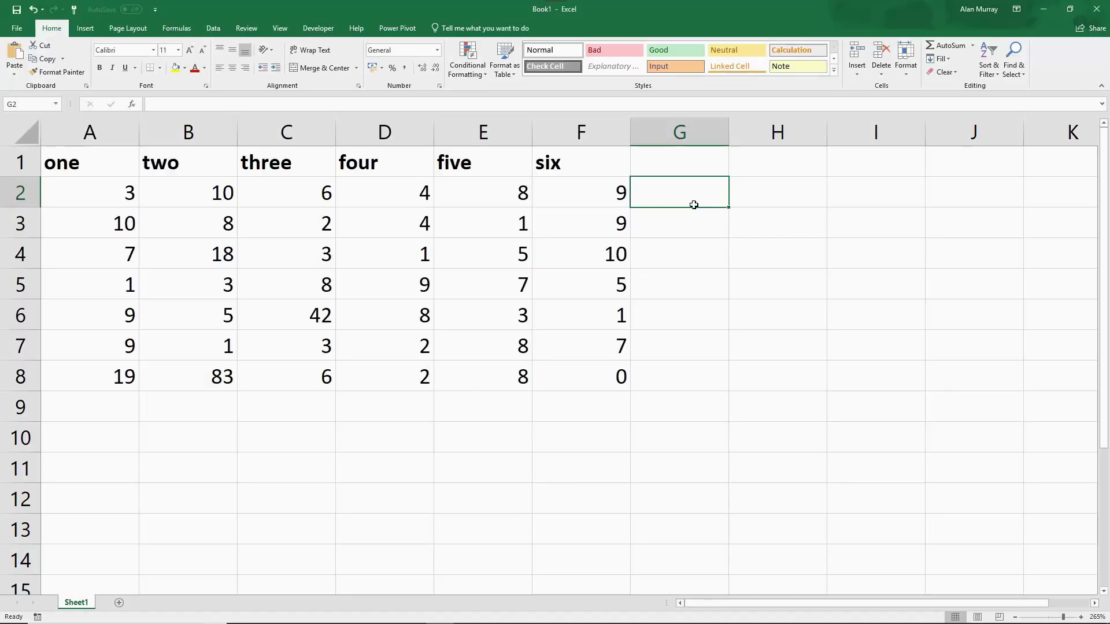
type("=cou")
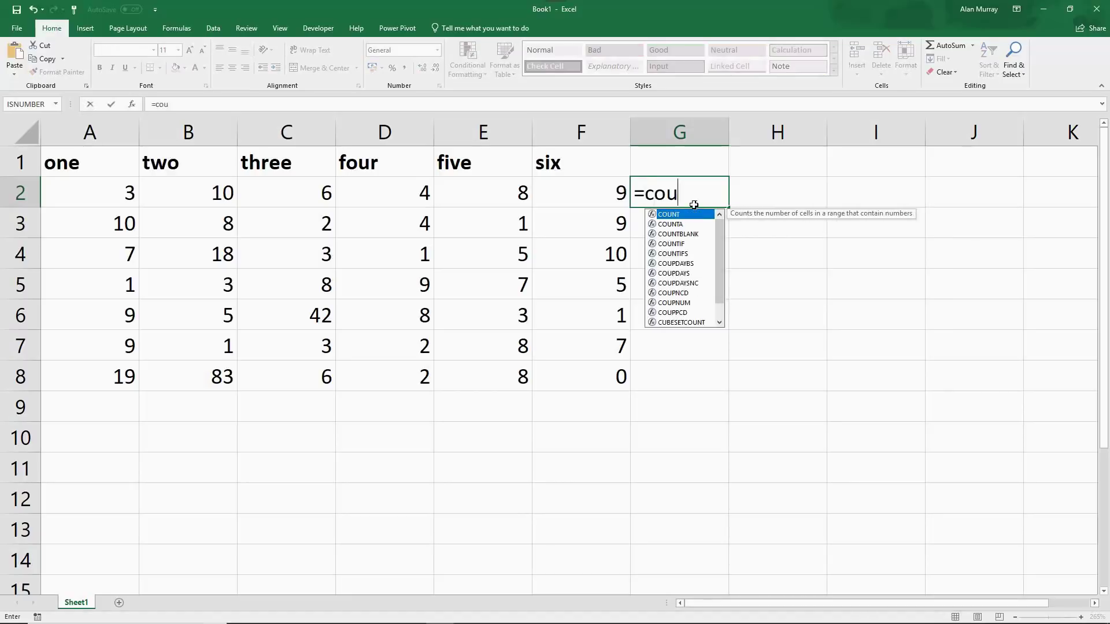
type("nti")
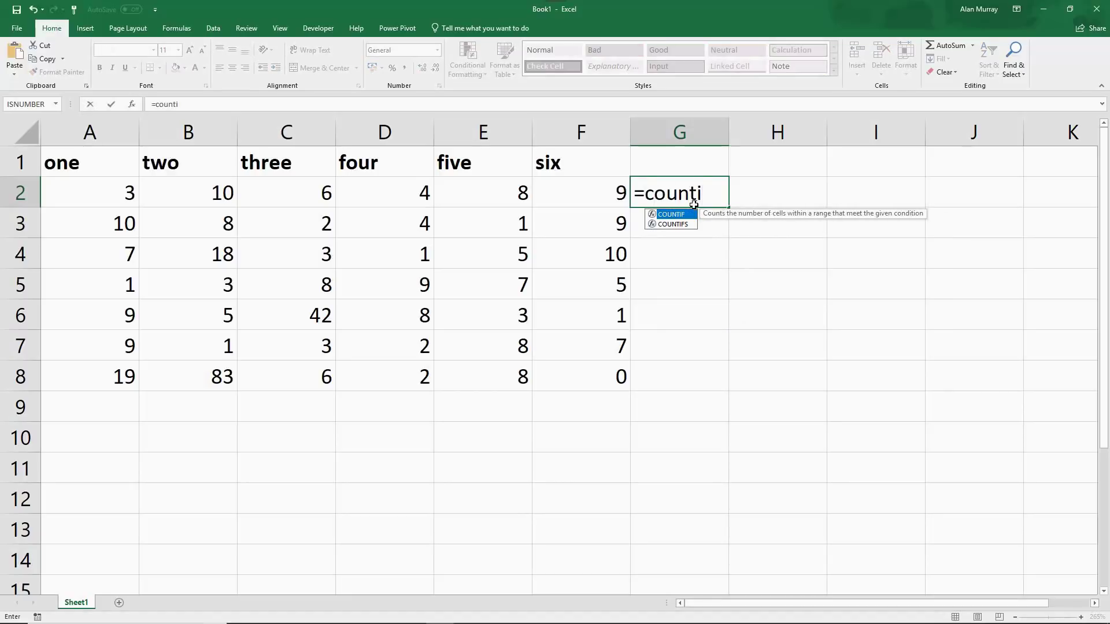
double_click(682, 215)
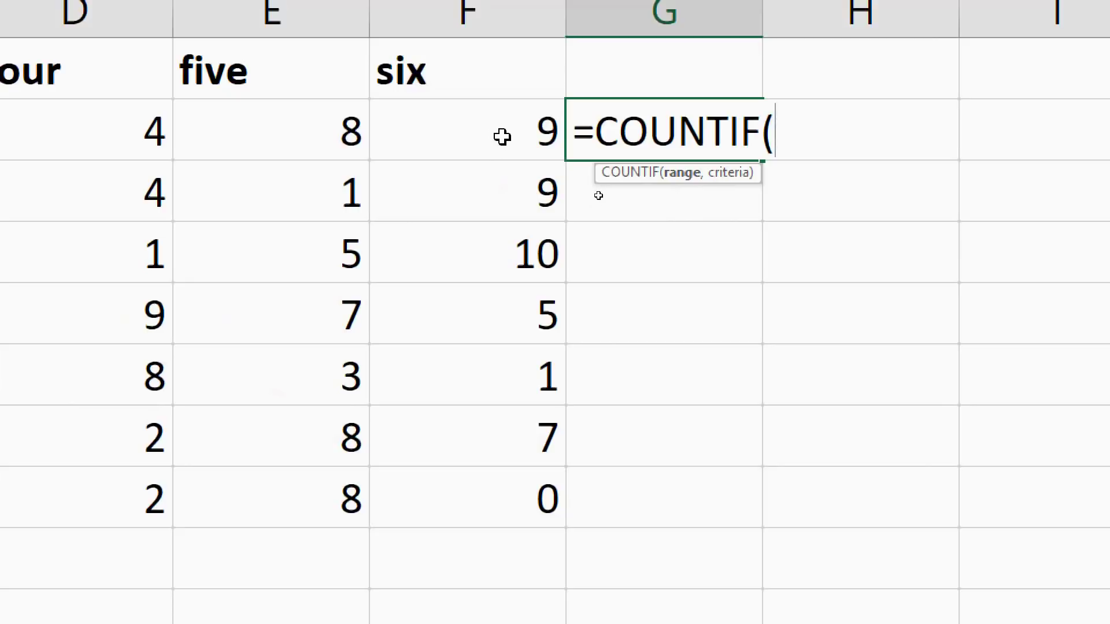
- Give COUNTIF the range A2:F2 with locked columns, $A2:$F2
left_click_drag(501, 136, 4, 136)
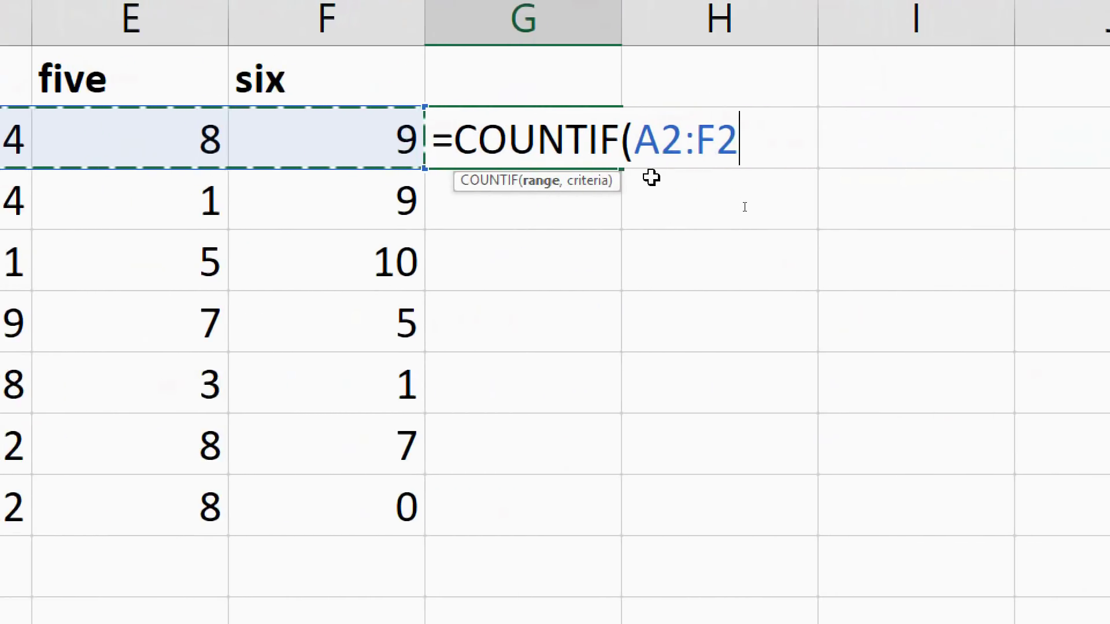
left_click(635, 147)
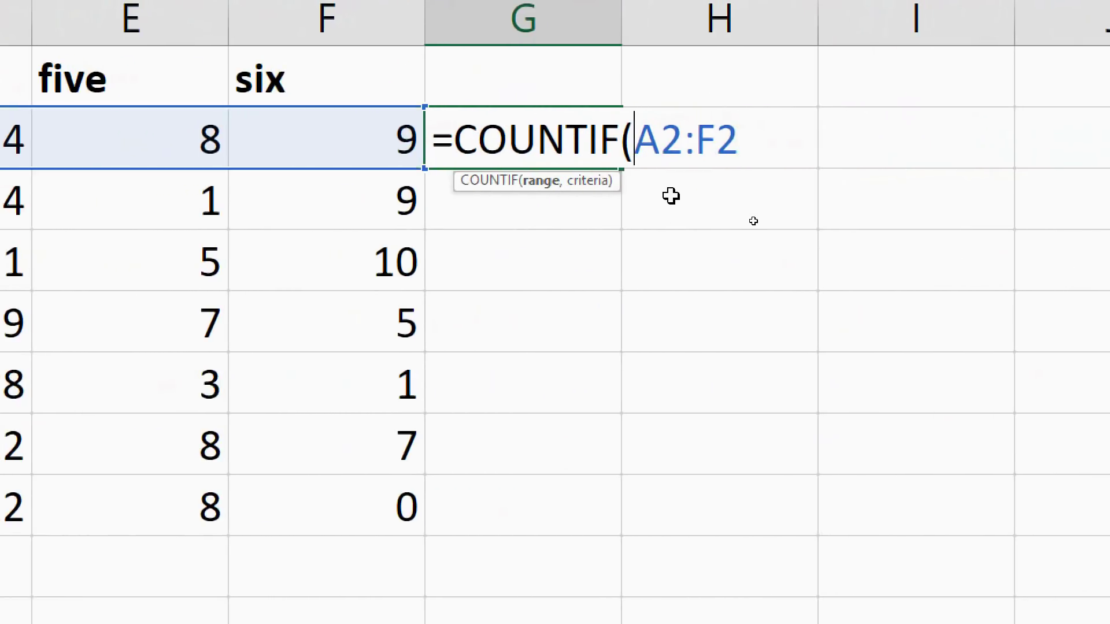
type("$")
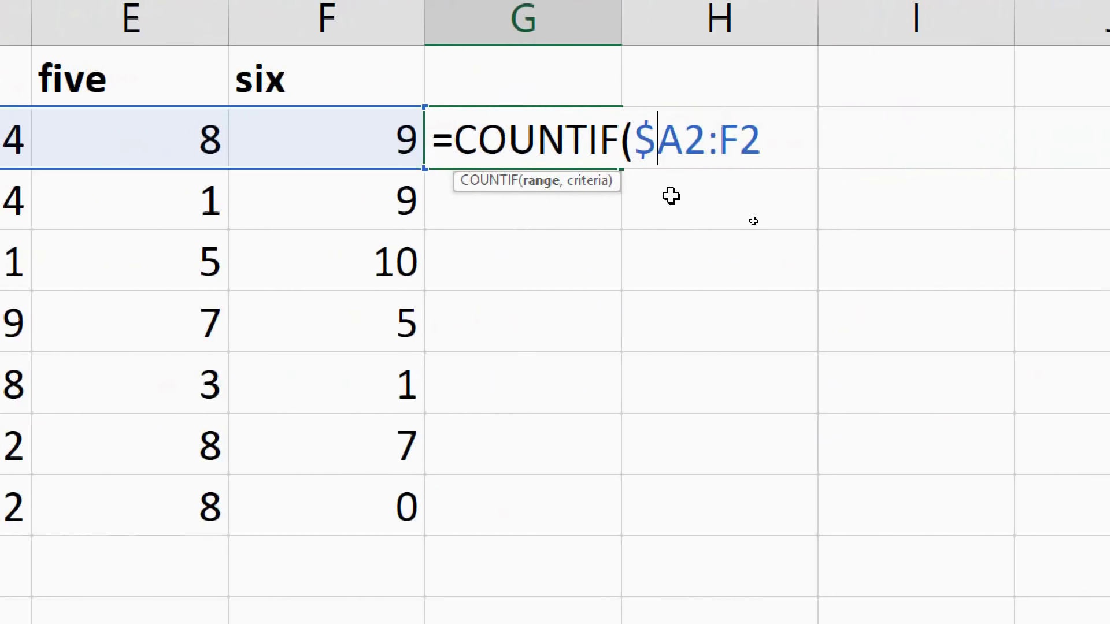
left_click(722, 142)
type("$")
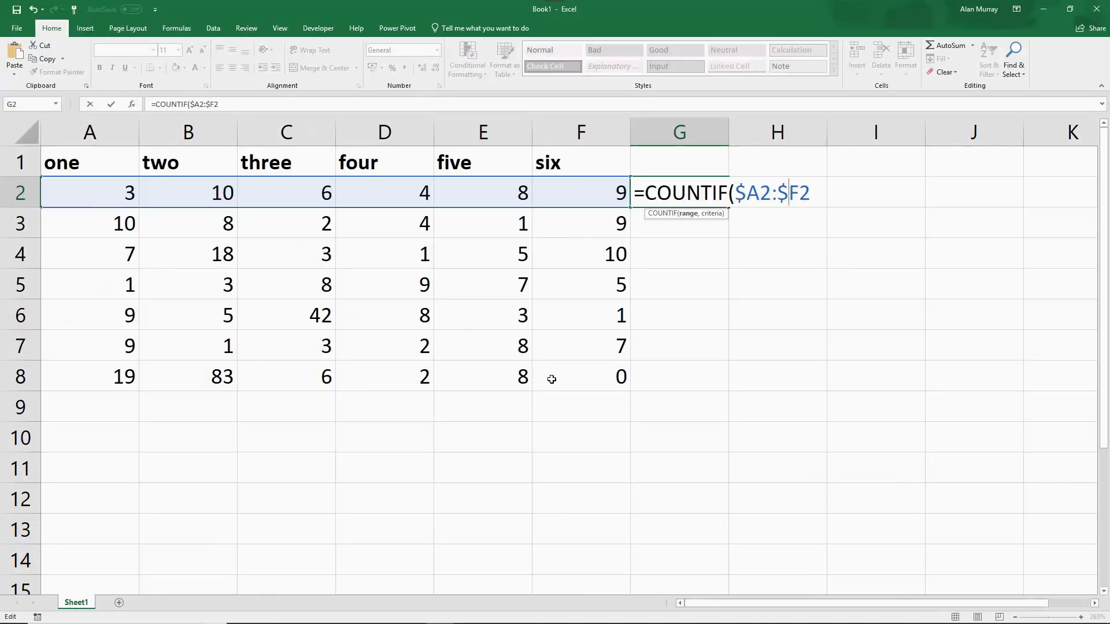
- Highlight the formula start and the locked $A to explain the absolute columns
left_click_drag(635, 193, 810, 200)
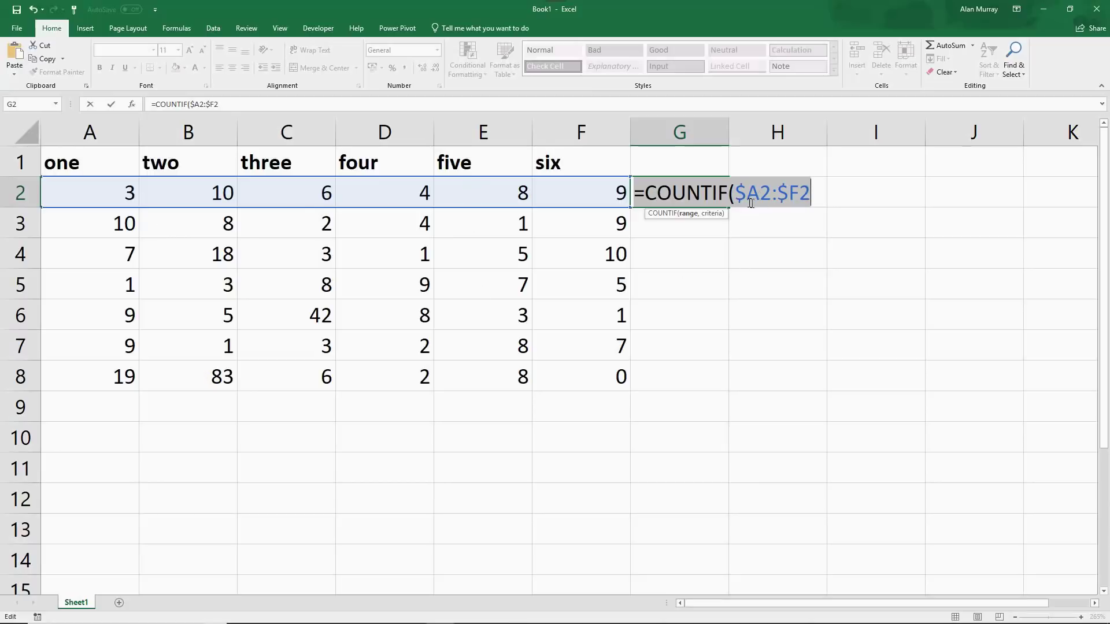
left_click_drag(736, 194, 760, 194)
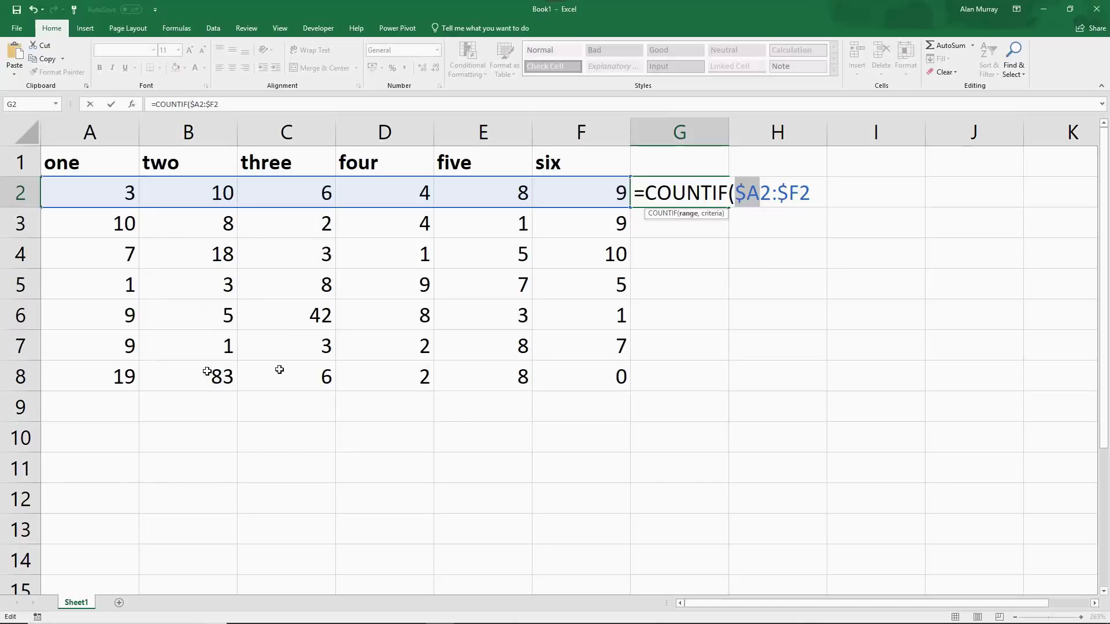
left_click(777, 193)
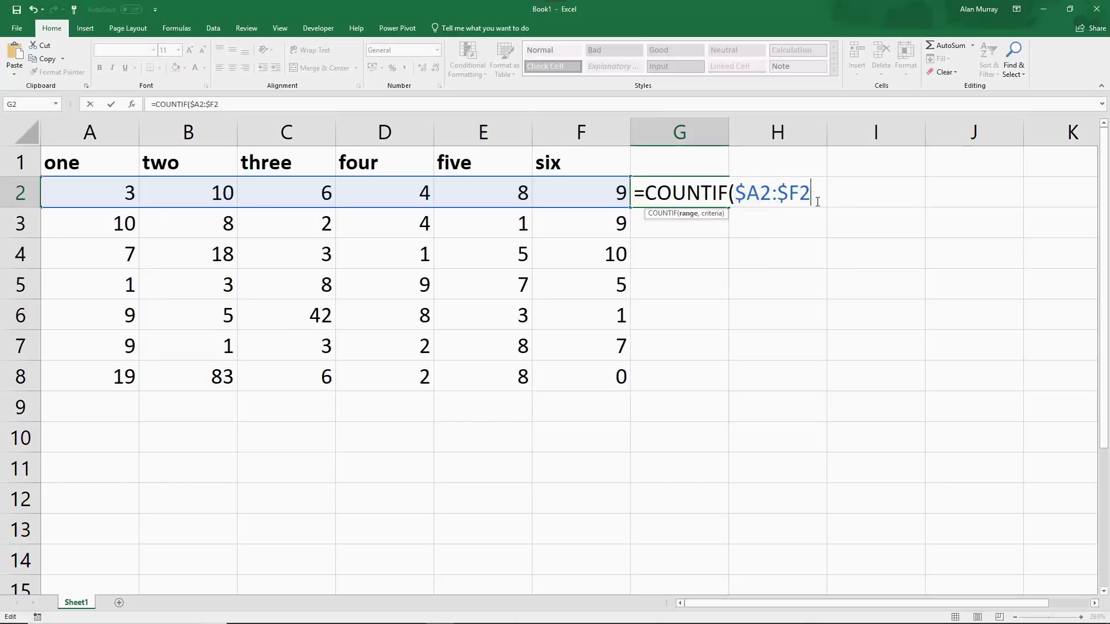
- Finish the formula as =COUNTIF($A2:$F2,A2)<=1 and select its text
type(",")
left_click(112, 200)
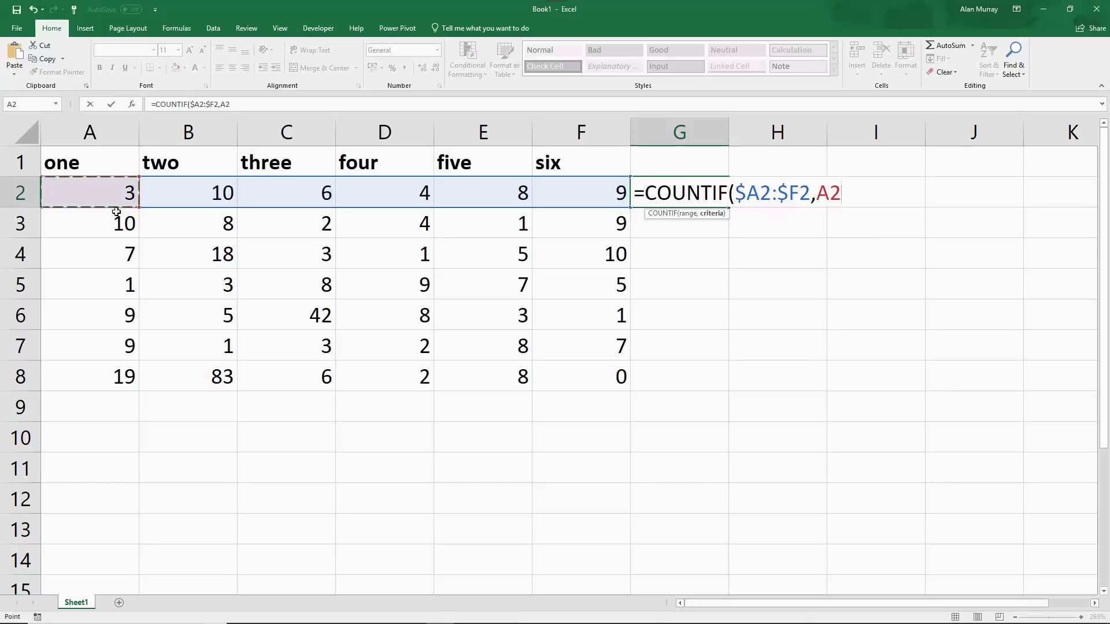
type(")")
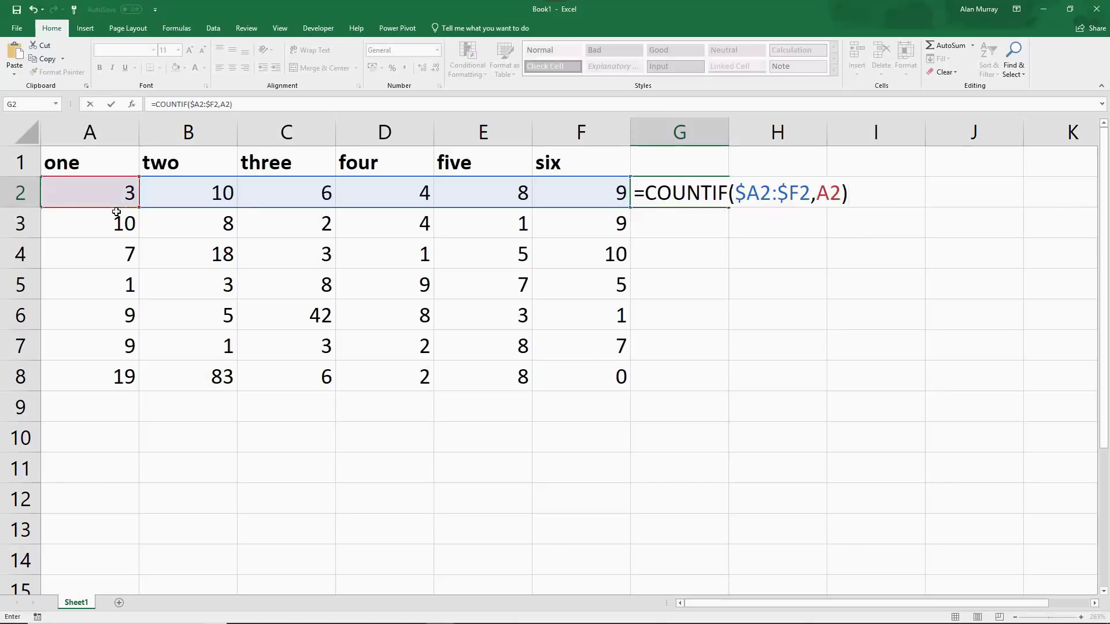
type("<=1")
left_click_drag(889, 197, 623, 196)
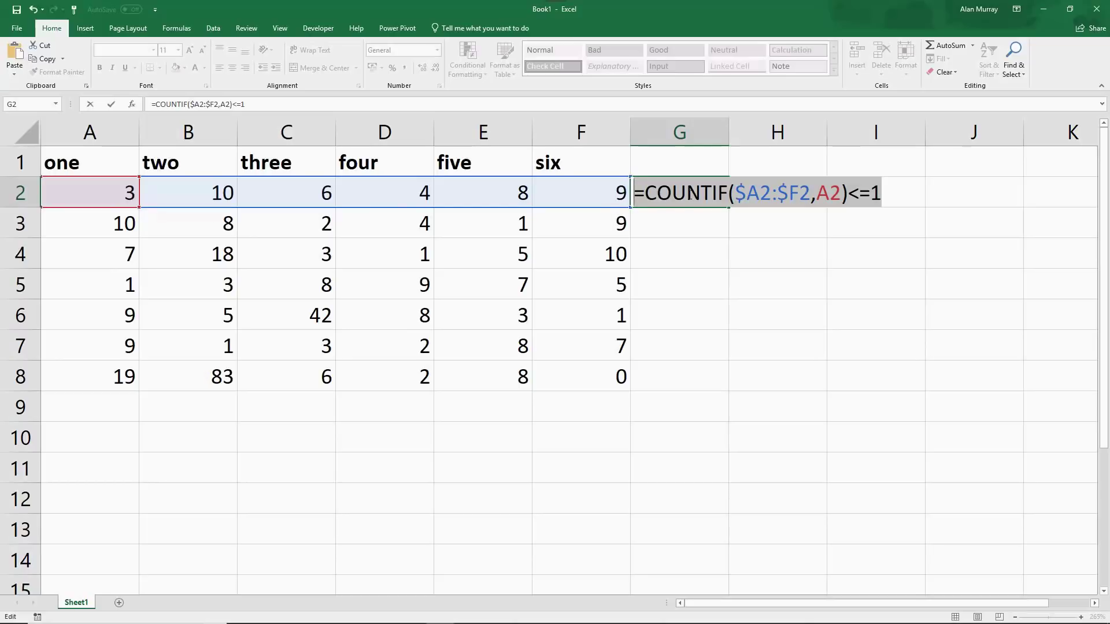
- Discard the G2 test formula, select A2:F8 and bring up Data Validation
key("Escape")
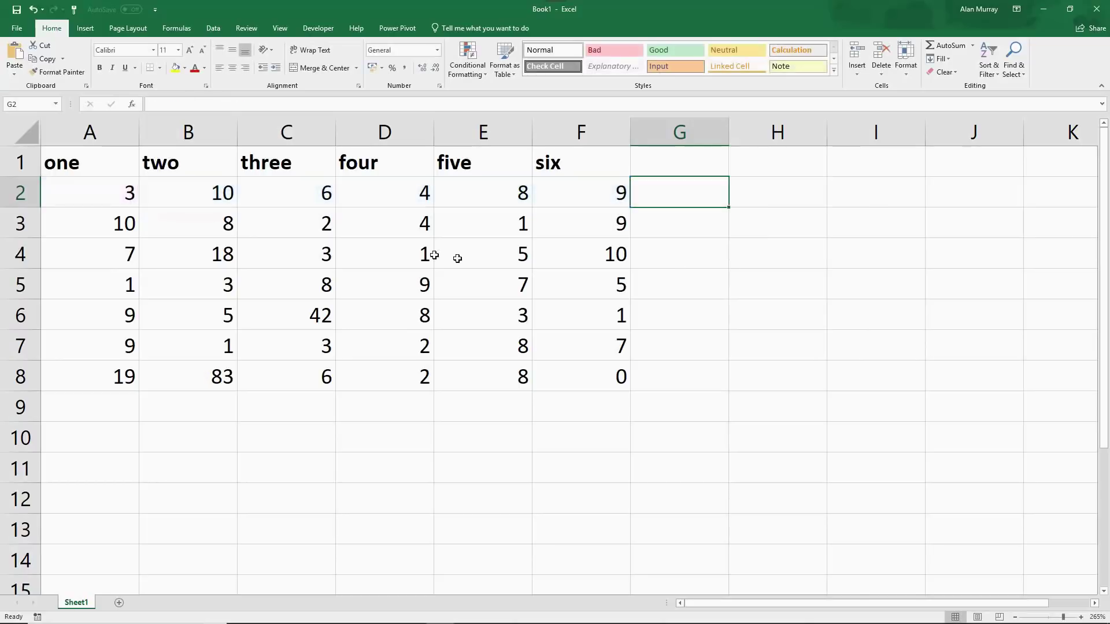
left_click_drag(107, 199, 587, 372)
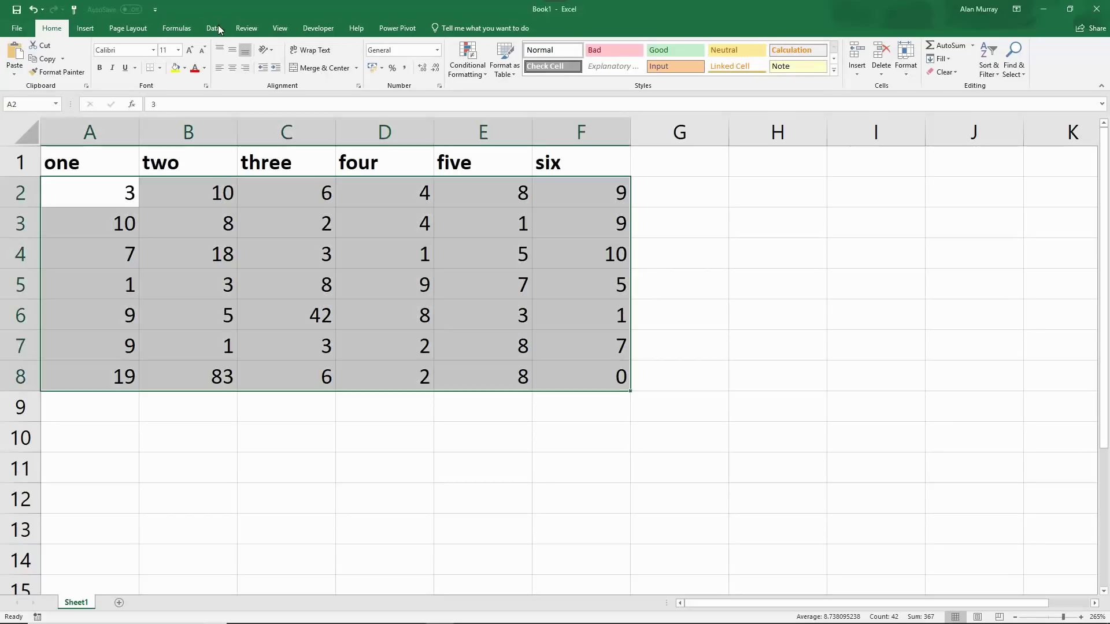
left_click(214, 28)
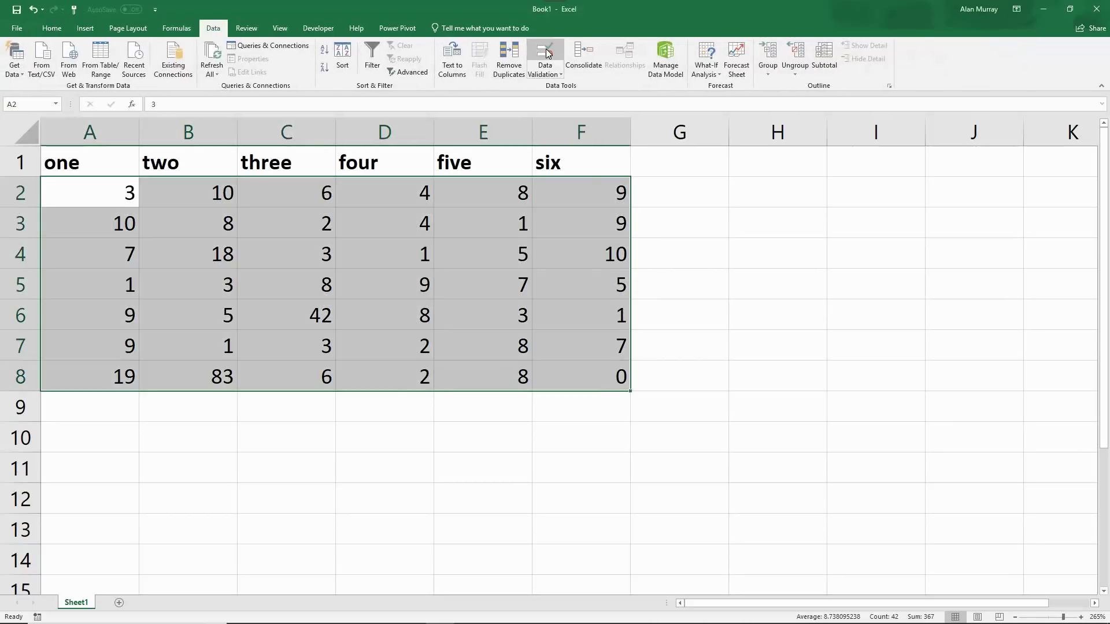
left_click(546, 52)
- Set Allow to Custom and paste =COUNTIF($A2:$F2,A2)<=1 as the rule formula
left_click(469, 280)
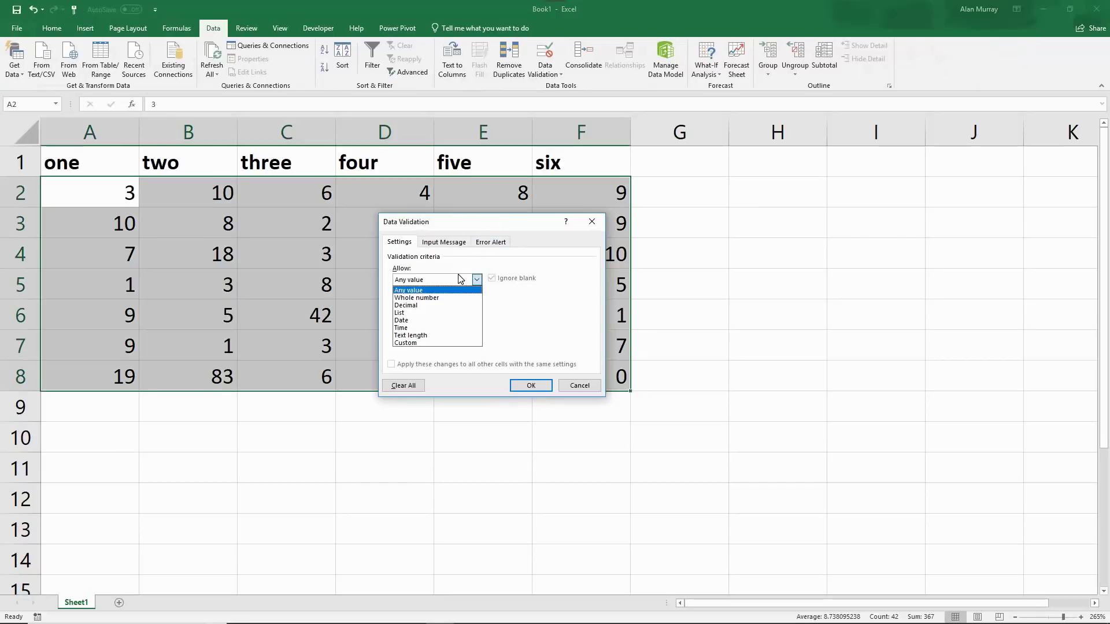
left_click(452, 345)
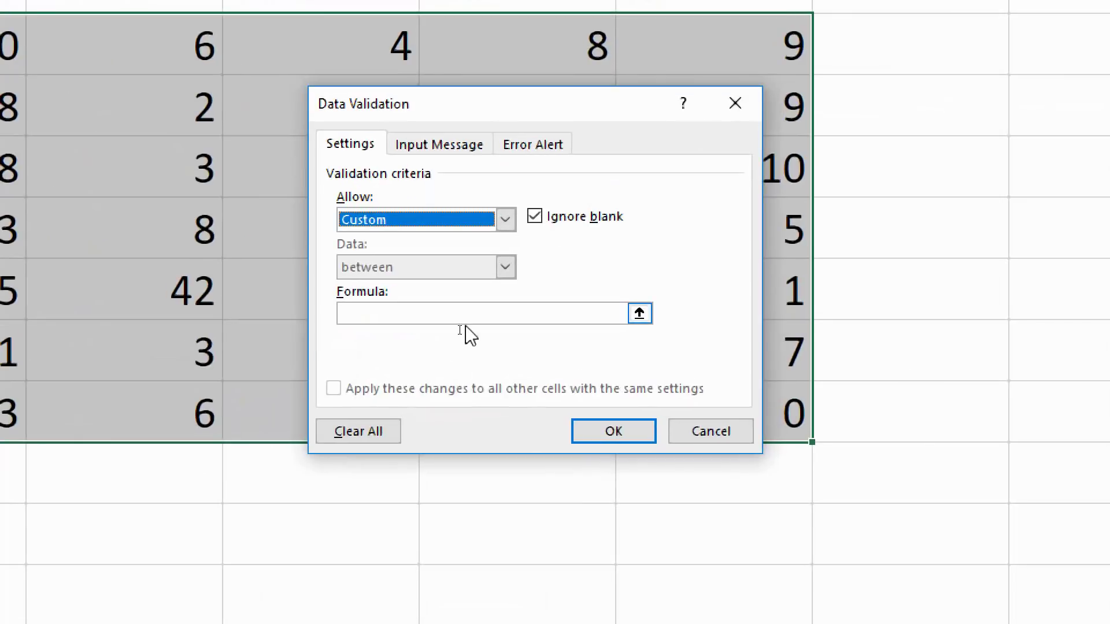
left_click(463, 326)
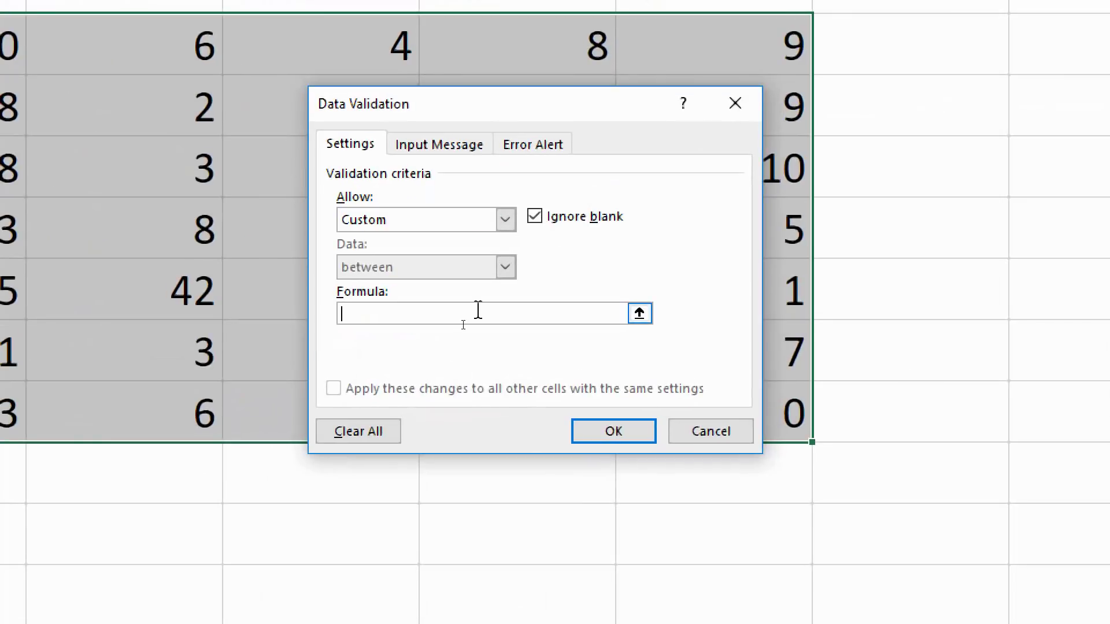
key("ctrl+v")
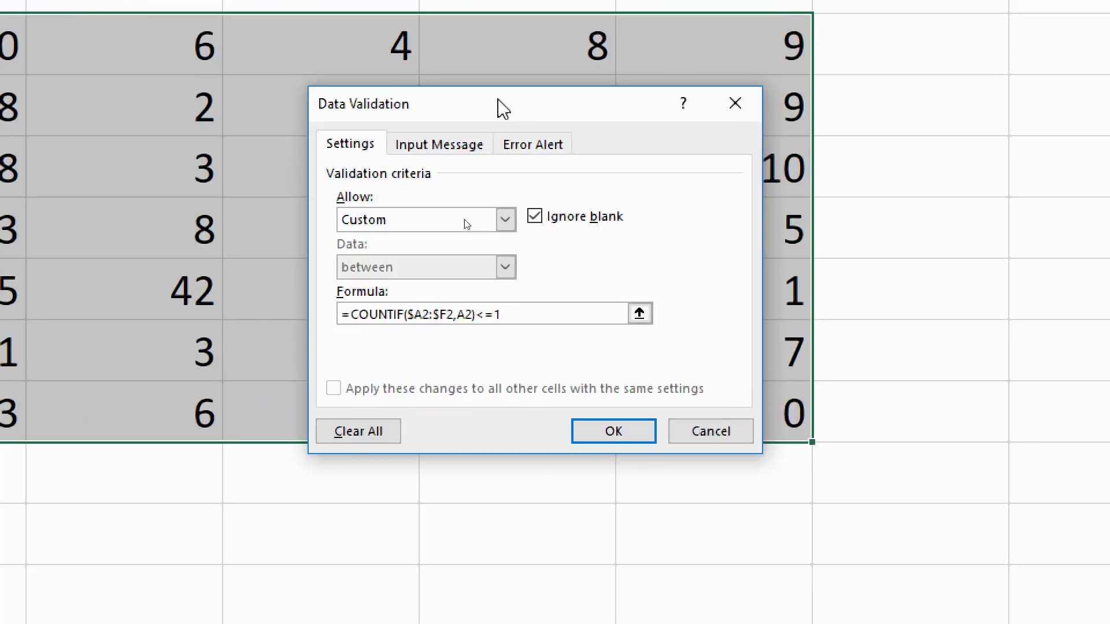
- Add a Stop alert titled 'Duplicate' saying 'You have already entered that number.' and apply
left_click(526, 146)
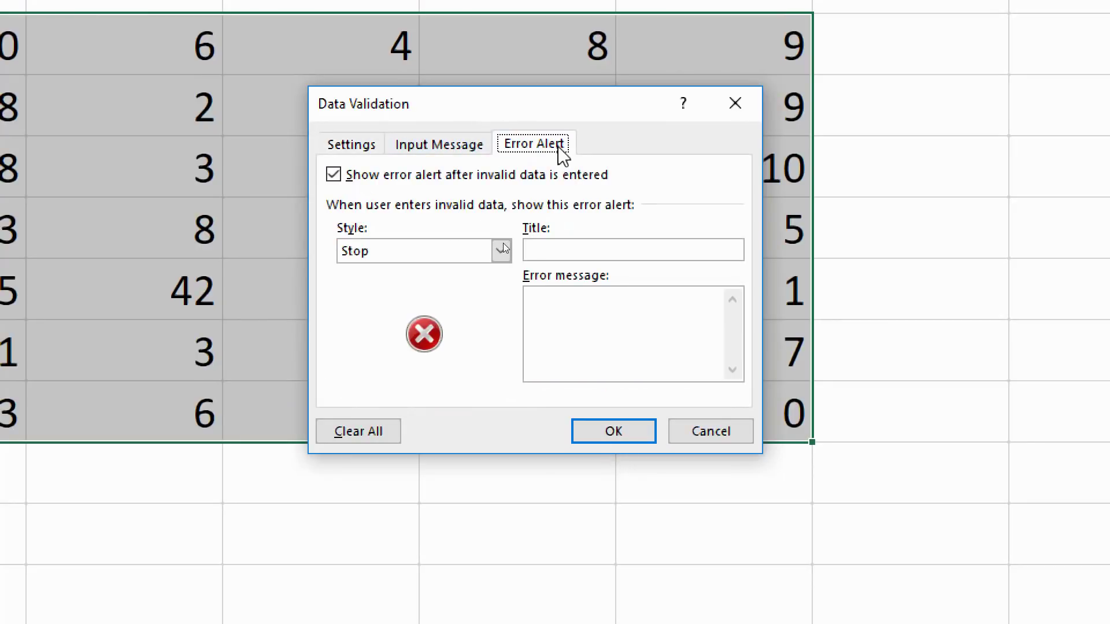
left_click(501, 252)
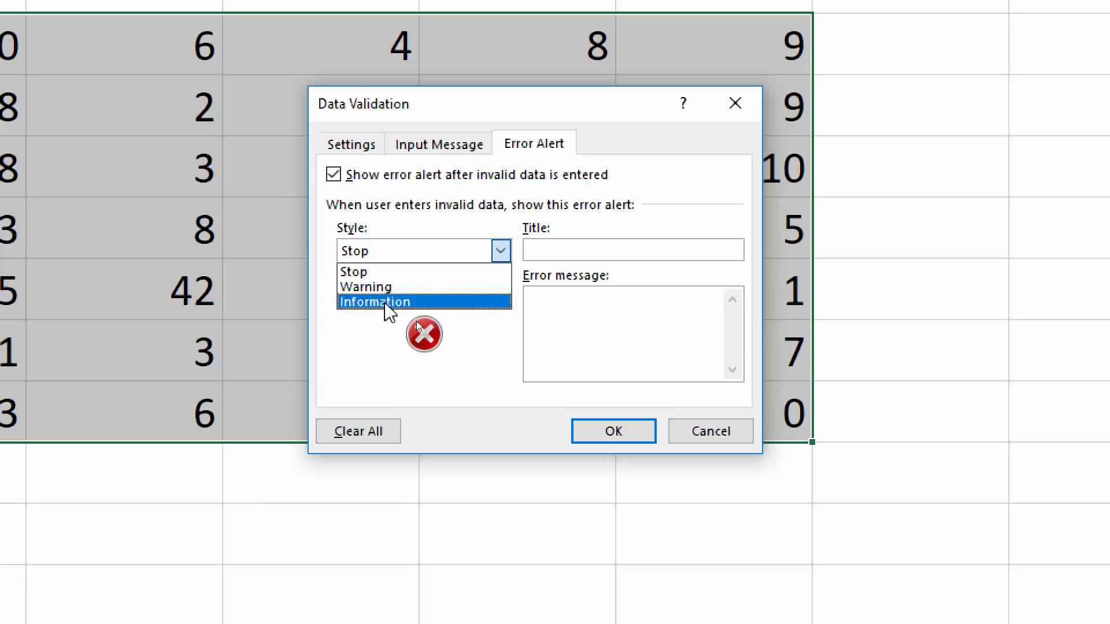
left_click(377, 271)
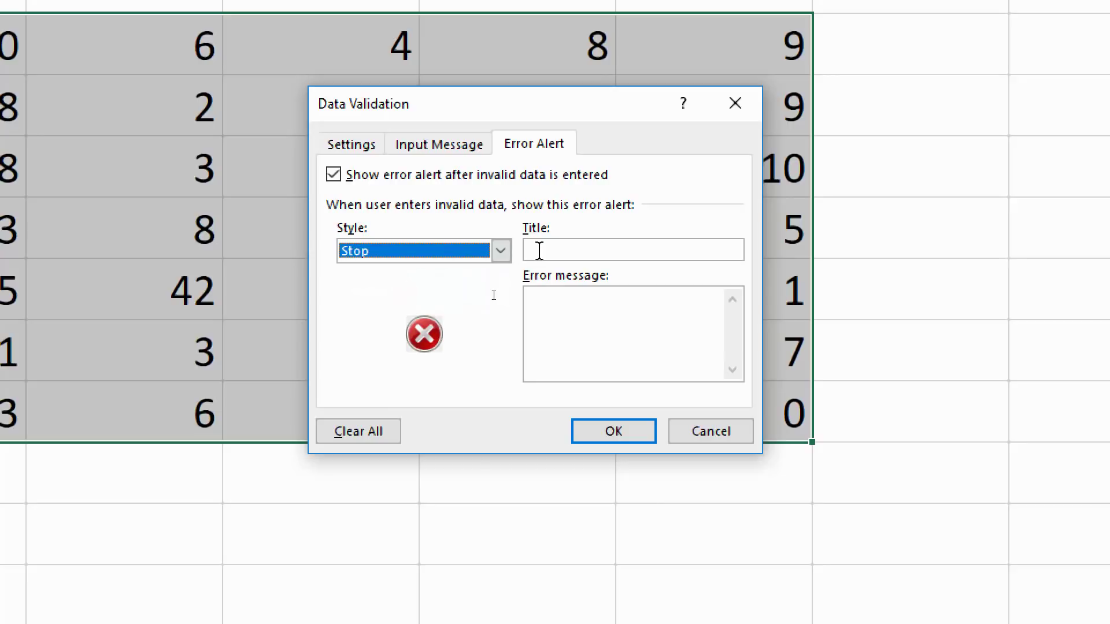
left_click(537, 251)
type("Du")
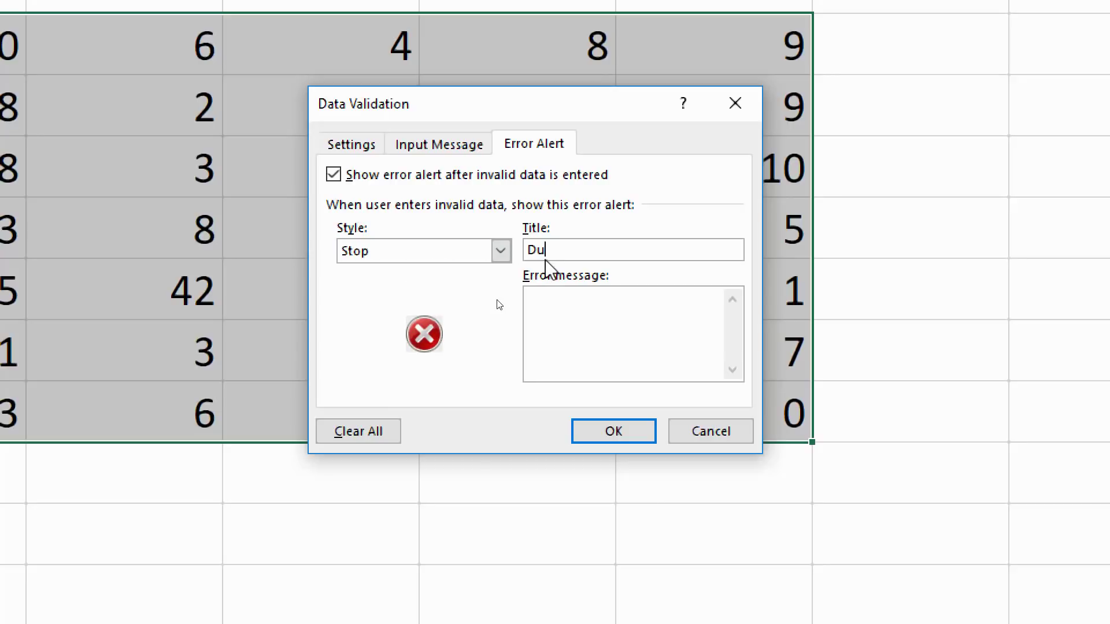
type("plicate")
left_click(548, 306)
type("Yo")
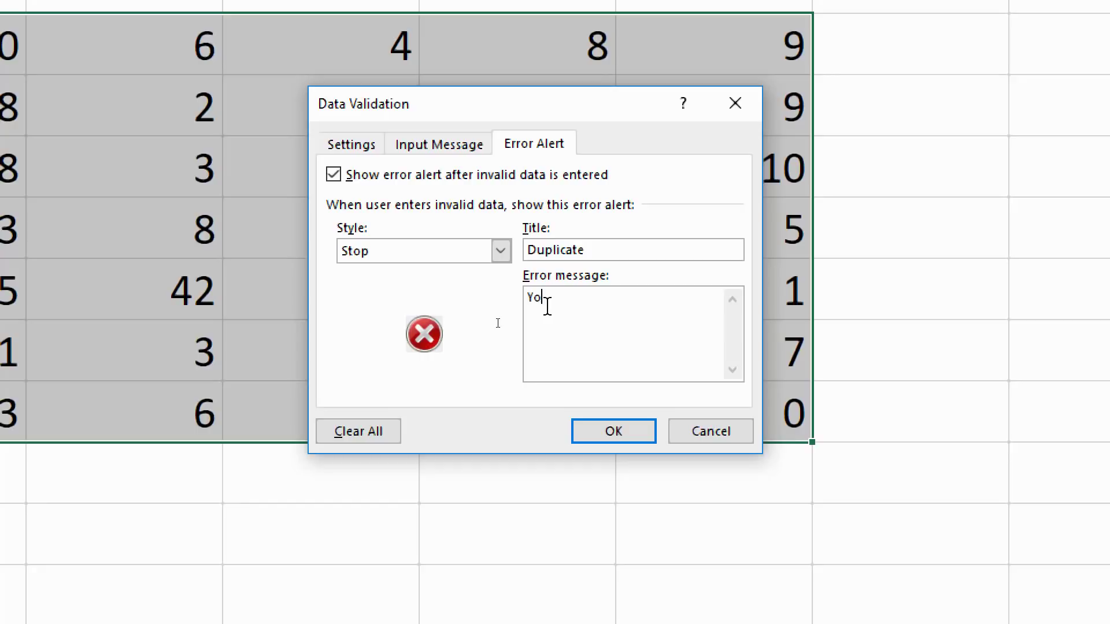
type("u have already entered that number.")
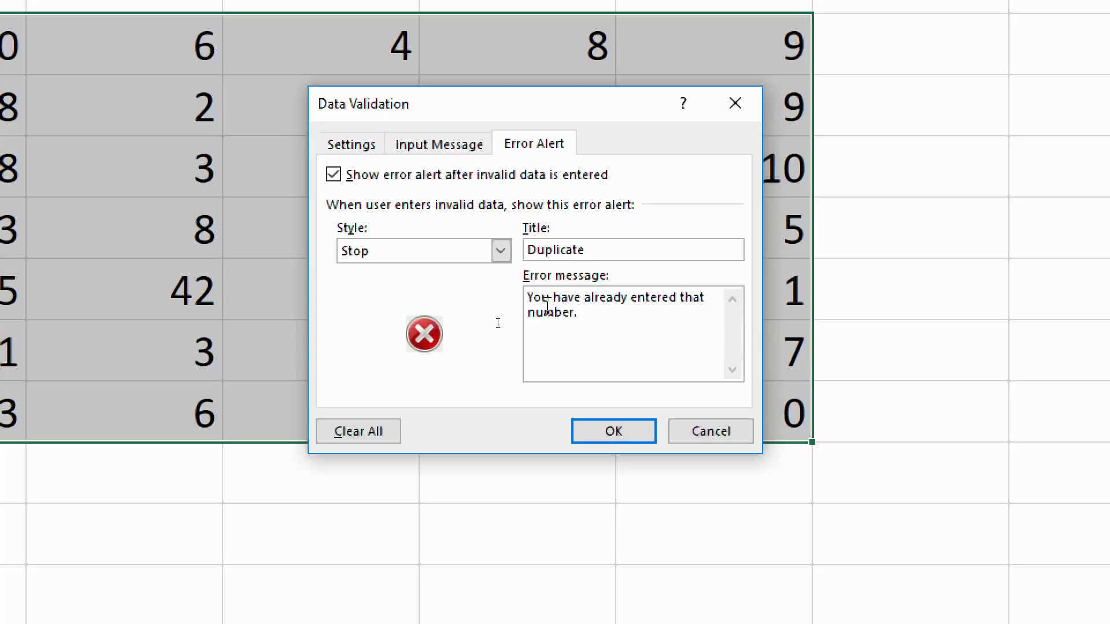
left_click(583, 430)
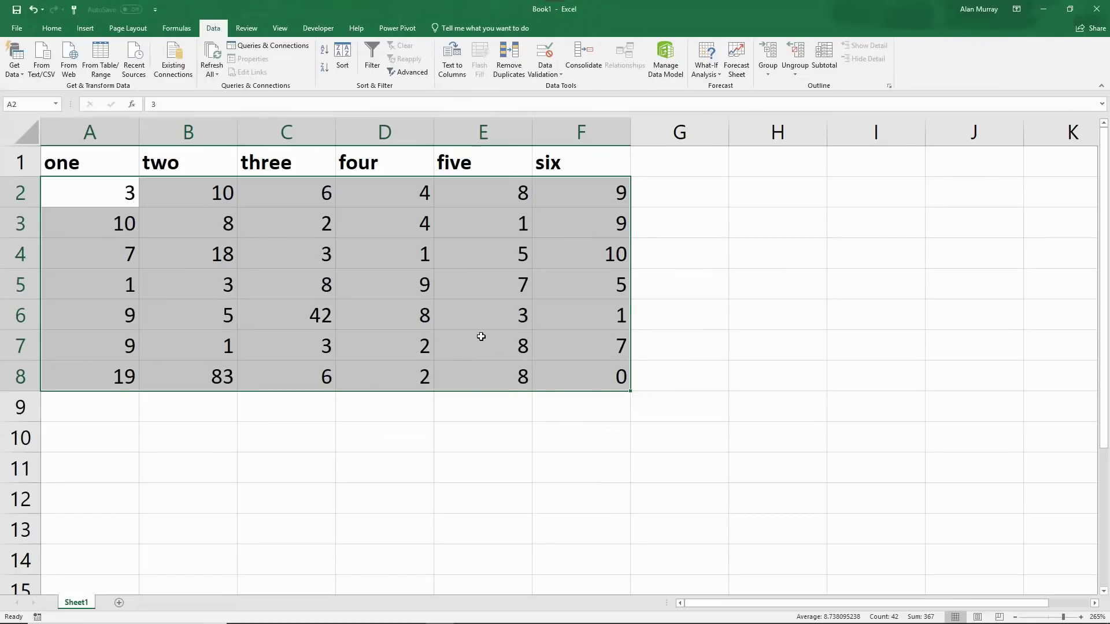
left_click(512, 336)
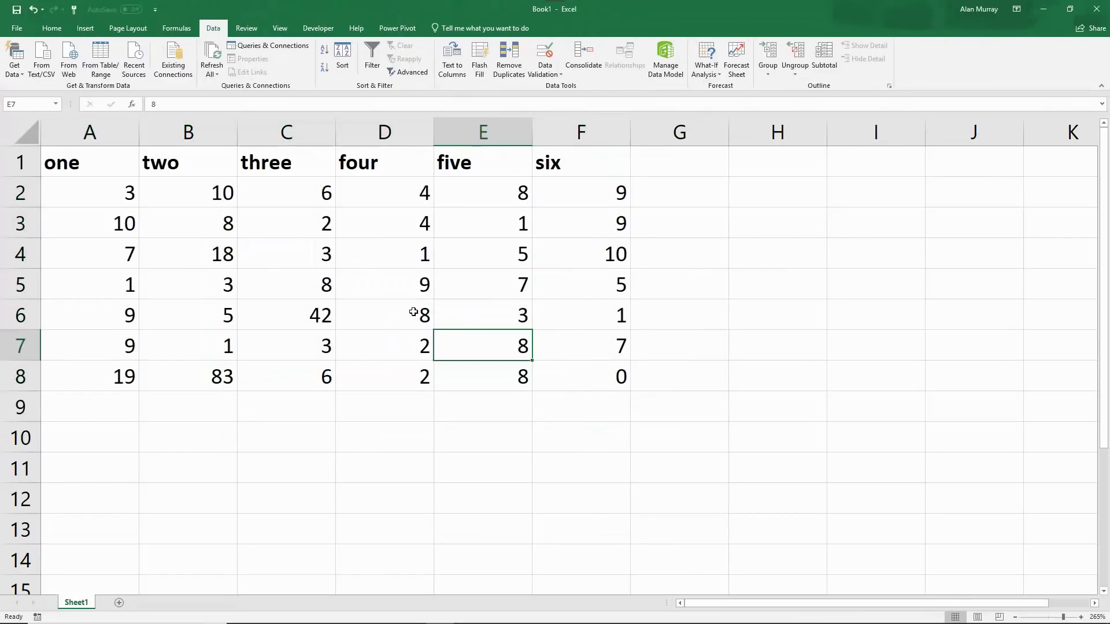
left_click_drag(116, 255, 589, 253)
left_click(501, 259)
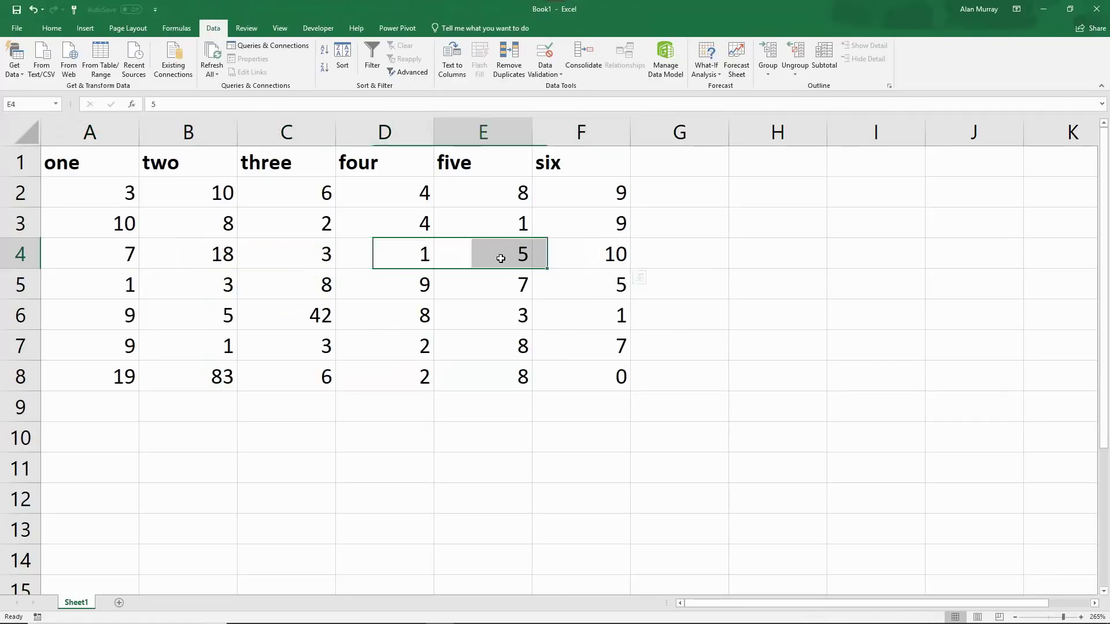
type("7")
key("Return")
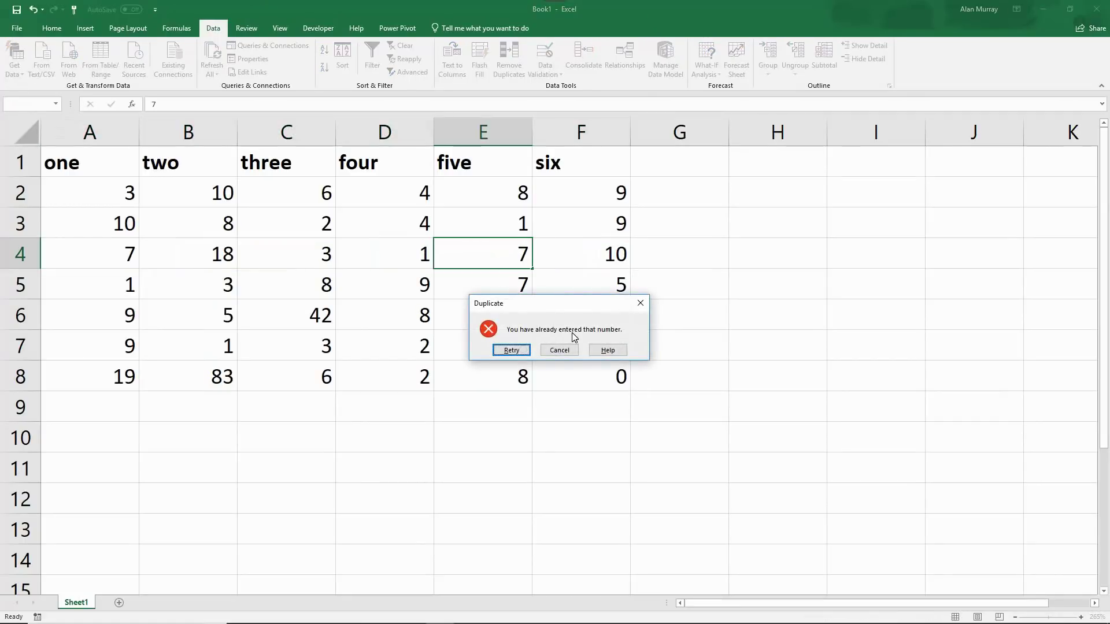
left_click(563, 349)
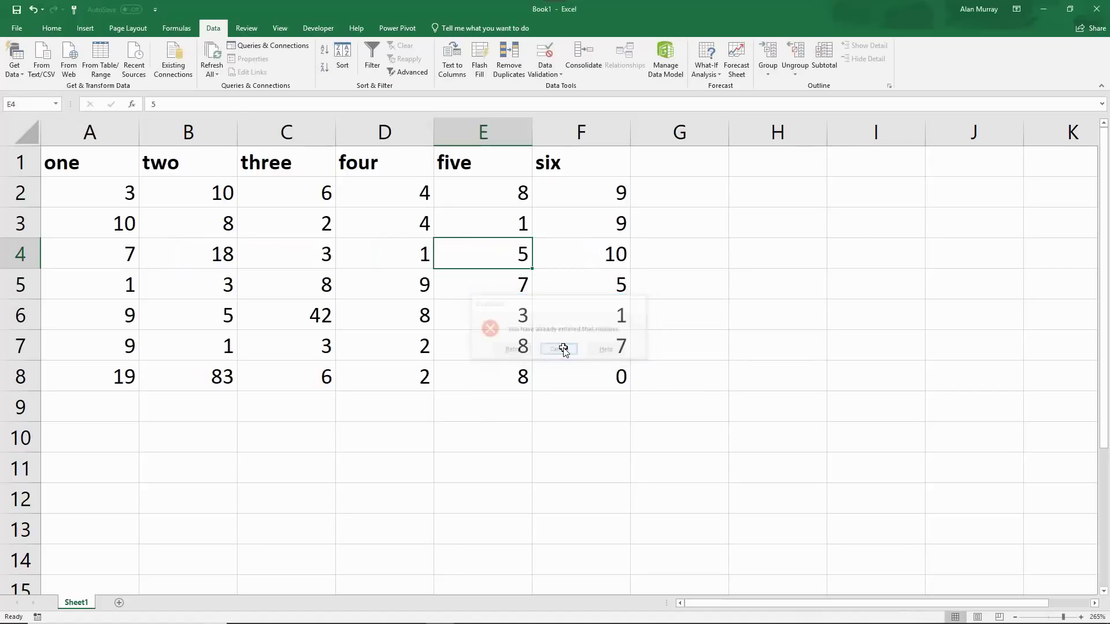
left_click(391, 318)
left_click(315, 317)
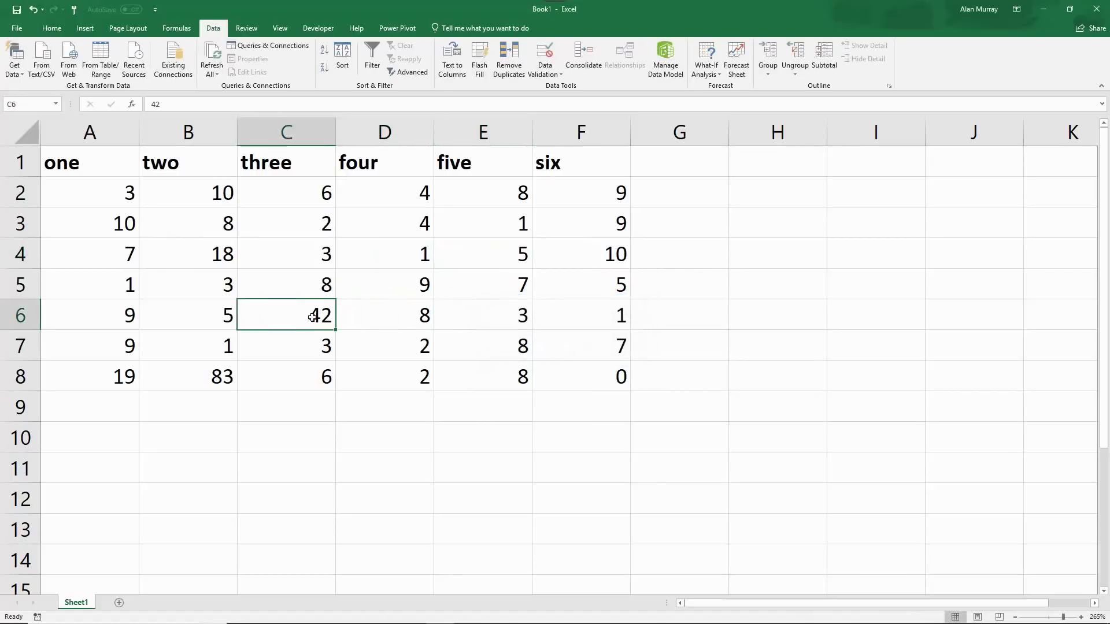
left_click(395, 319)
type("42")
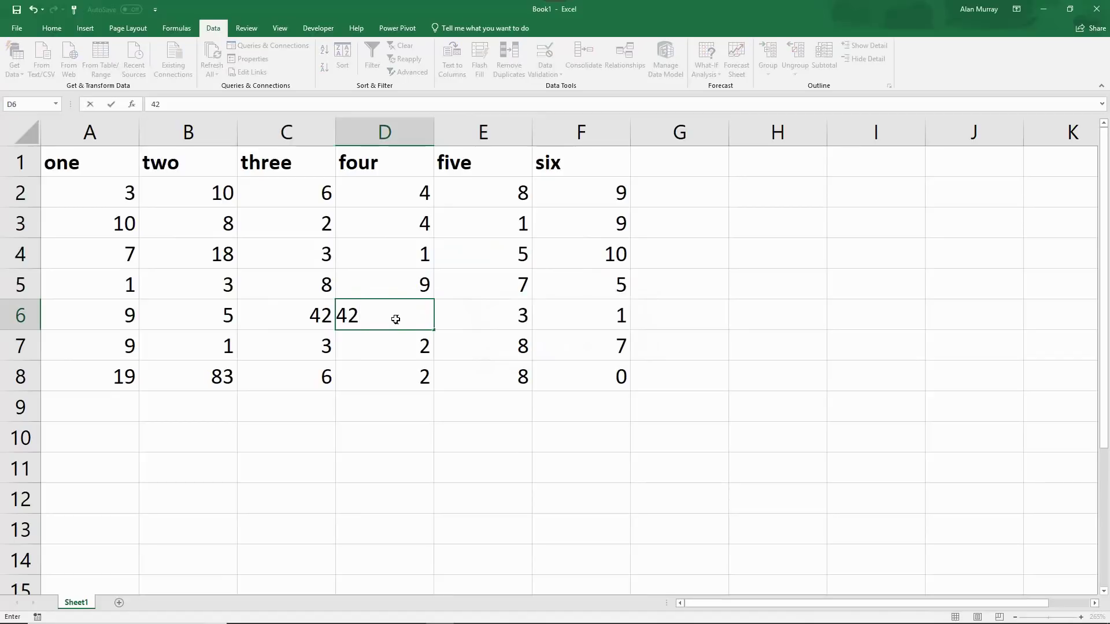
key("Return")
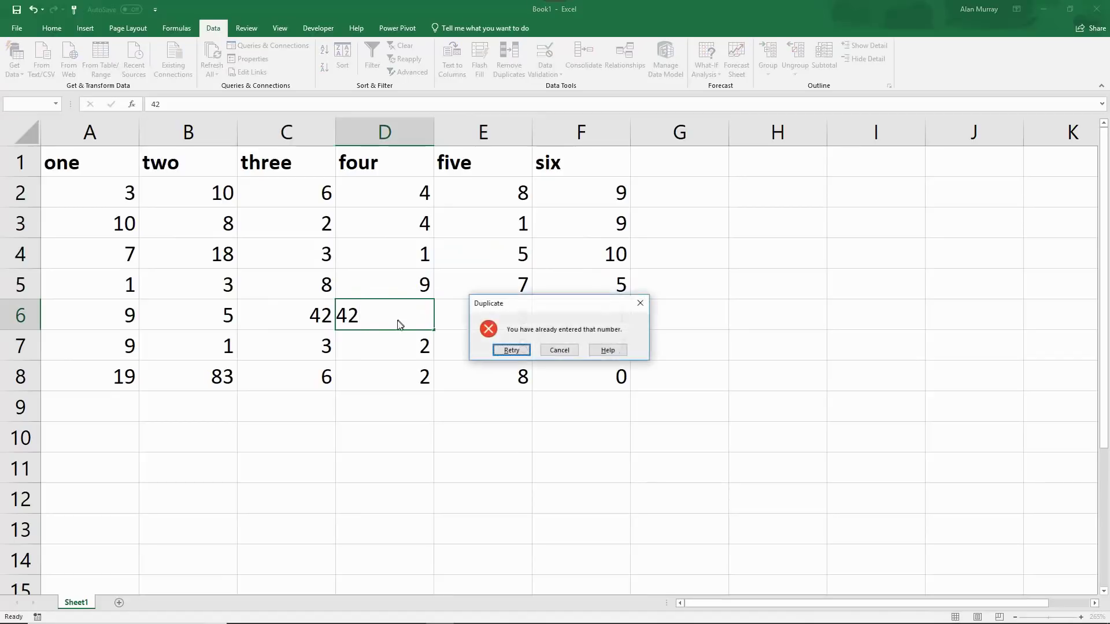
left_click(560, 350)
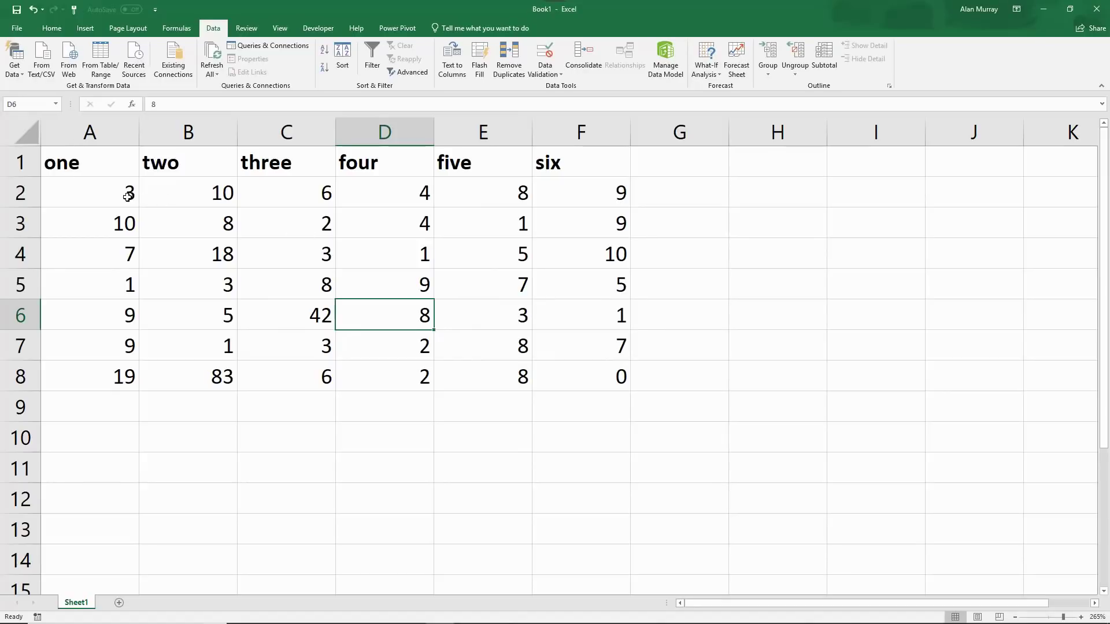
- Switch the A2:F8 validation alert style from Stop to Information and confirm
left_click_drag(127, 198, 565, 370)
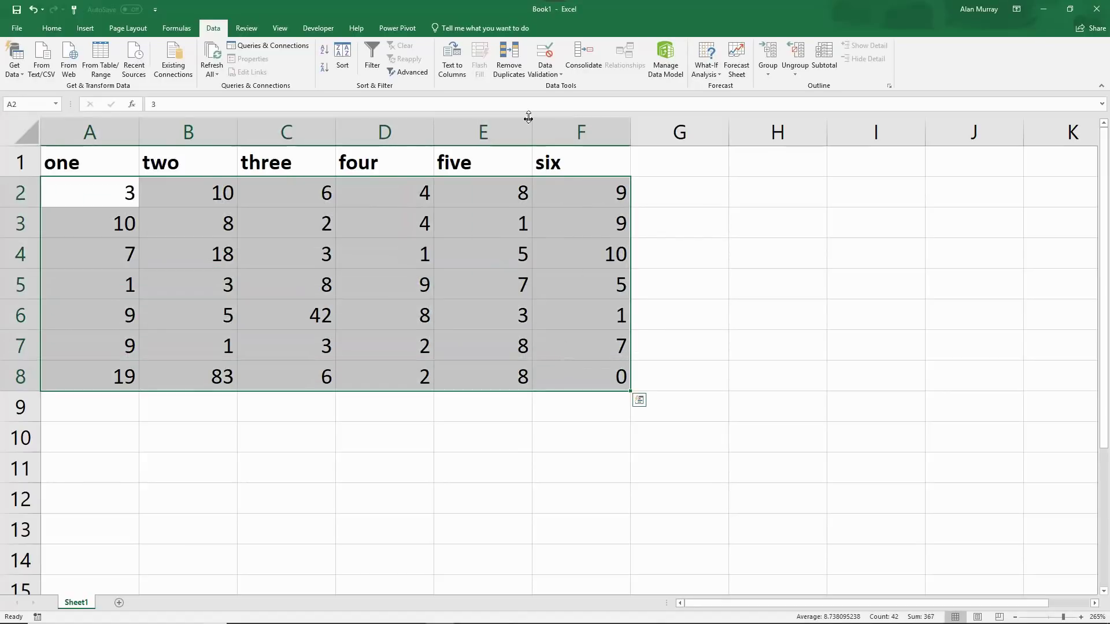
left_click(546, 56)
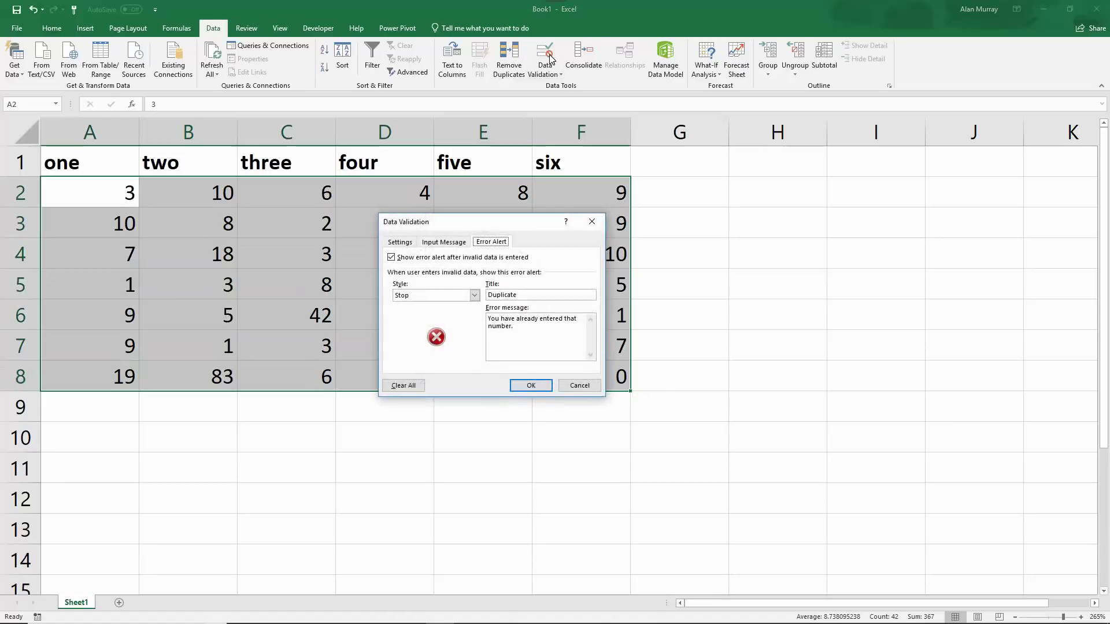
left_click(474, 295)
left_click(462, 321)
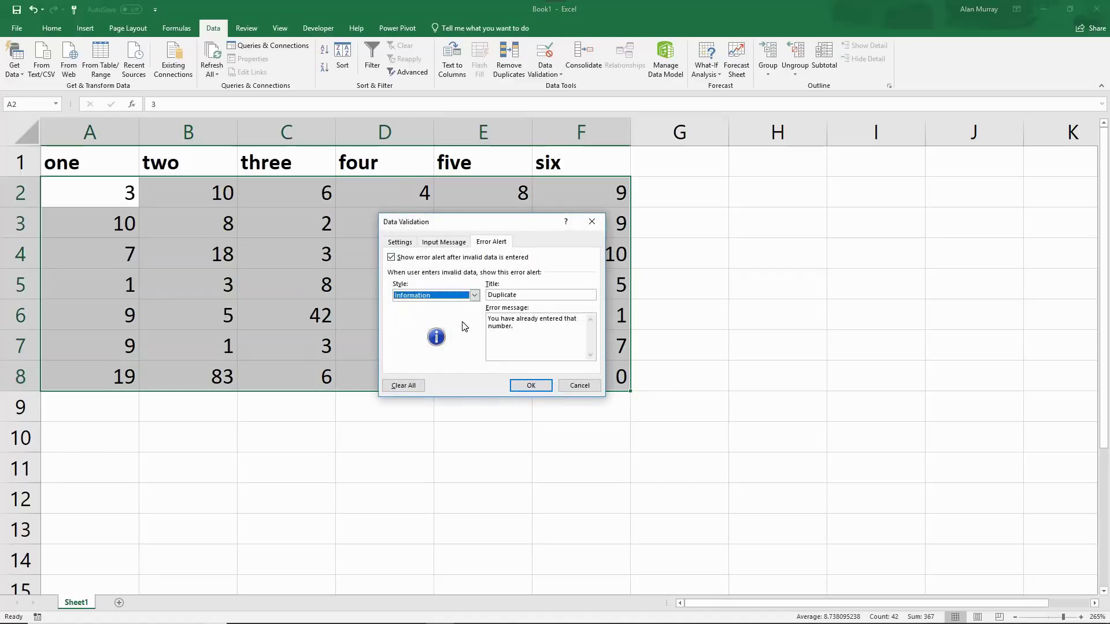
left_click(406, 242)
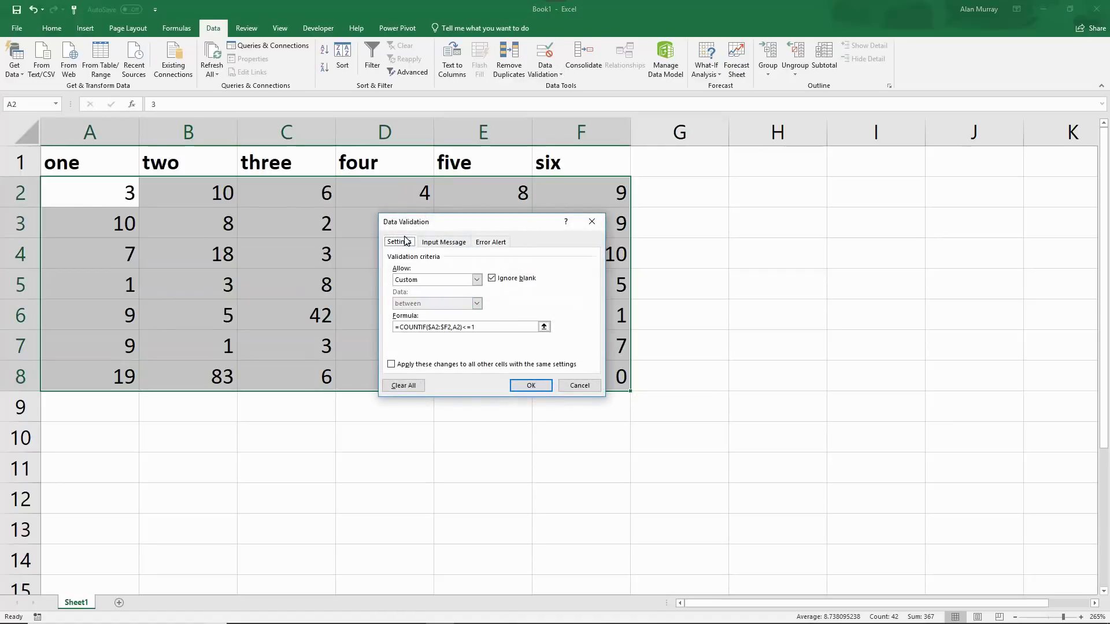
left_click(490, 242)
left_click(528, 388)
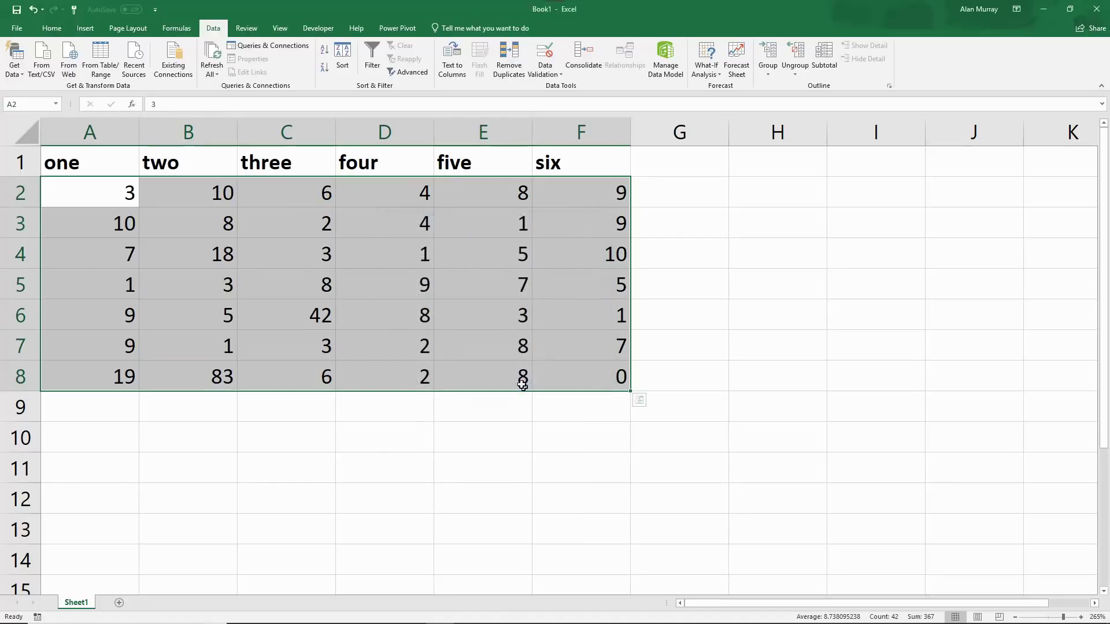
- Enter a duplicate 7 in E4 and accept it past the Duplicate information alert
left_click(474, 260)
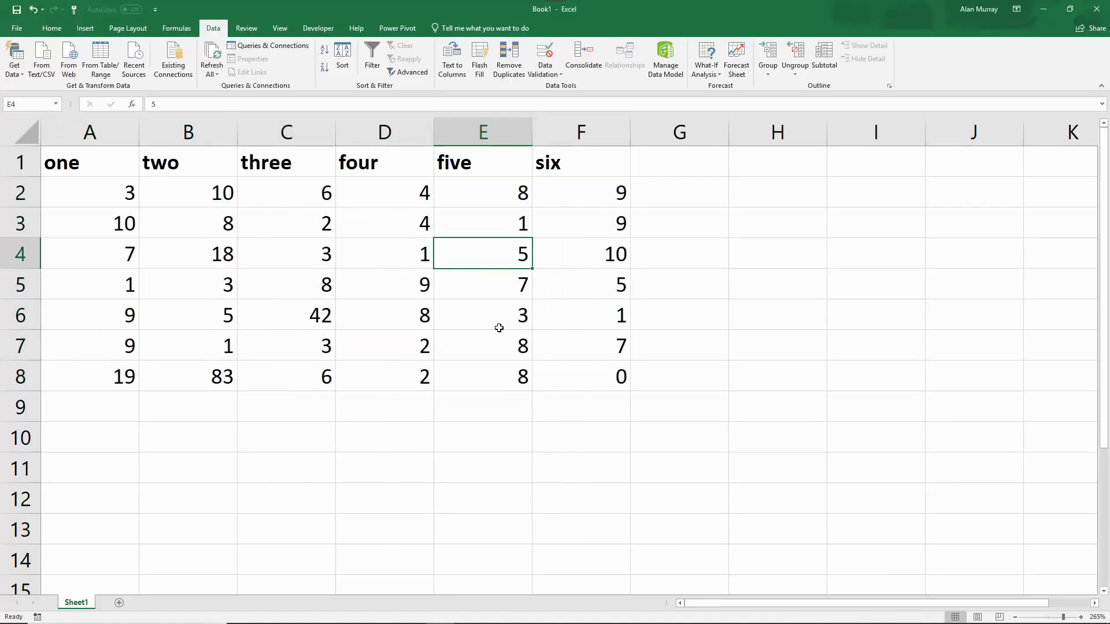
type("7")
key("Return")
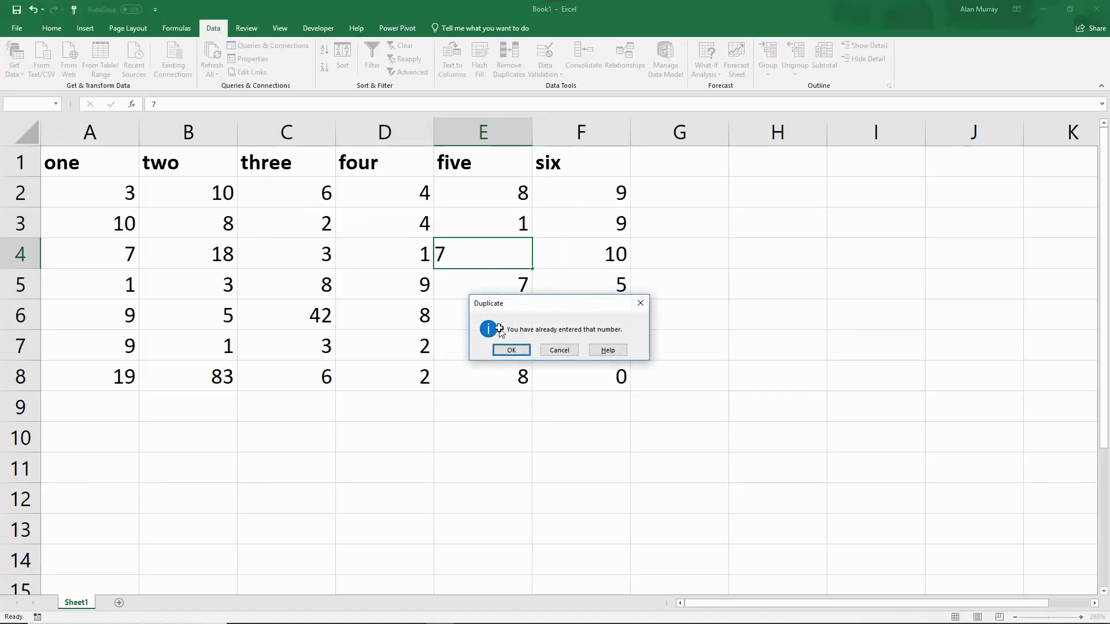
left_click(511, 350)
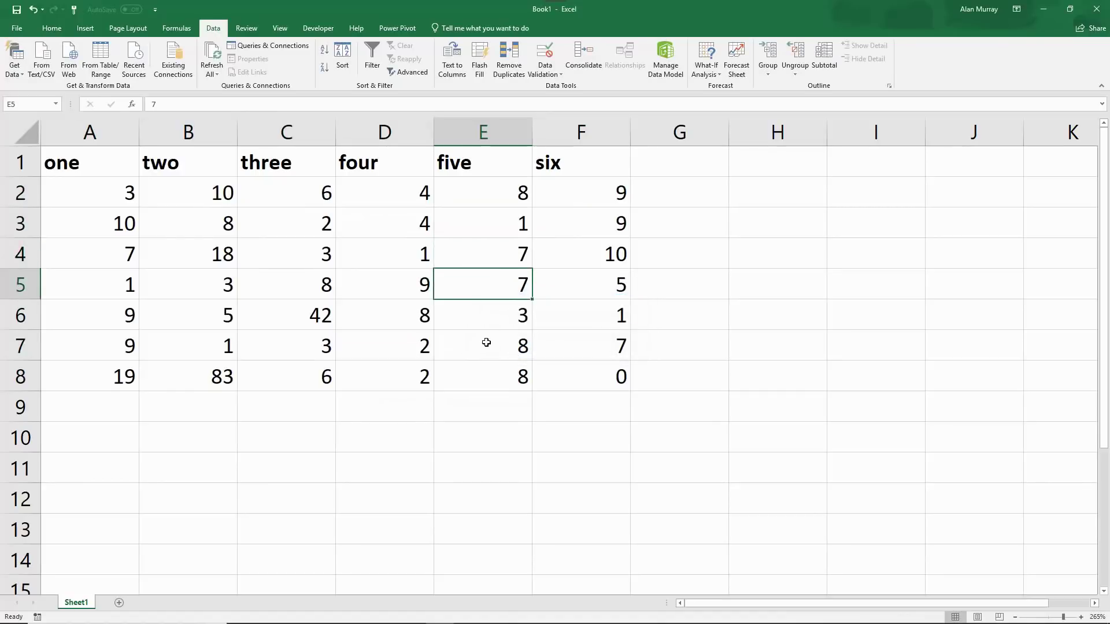
left_click(487, 343)
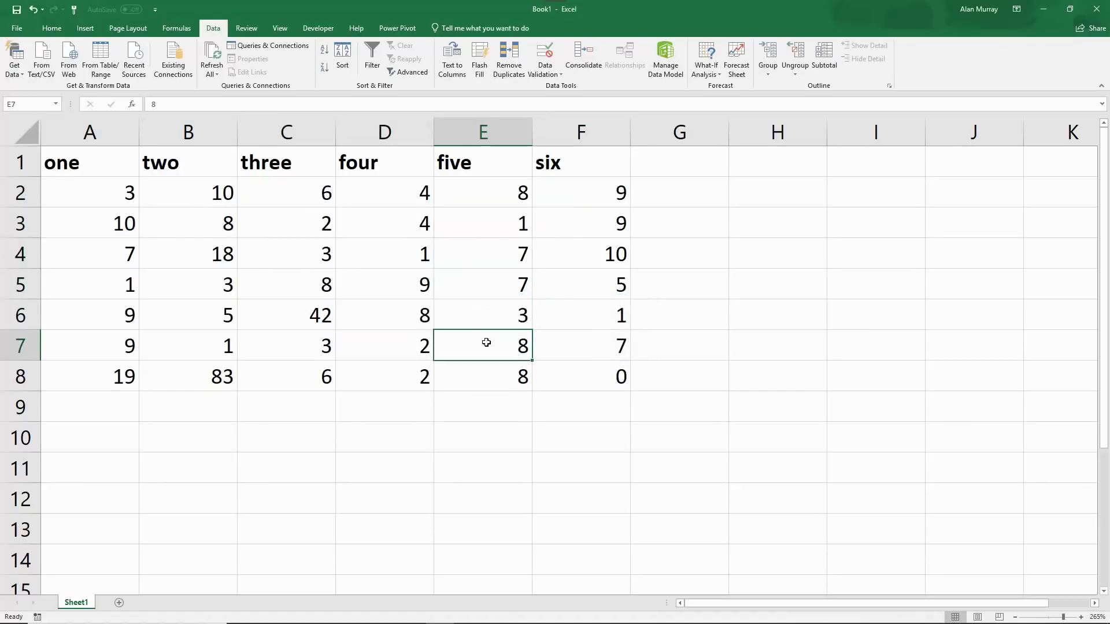